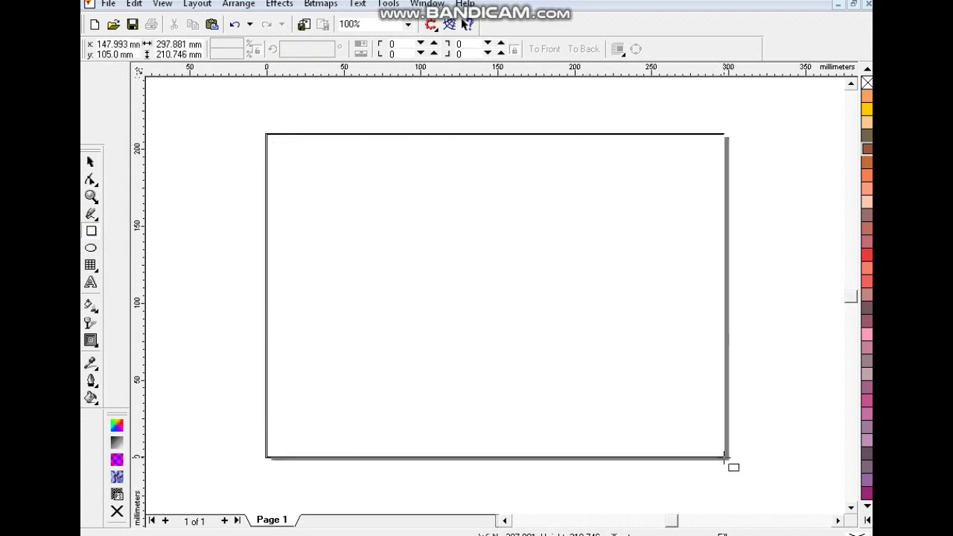
Fill the page-sized rectangle with yellow and remove its outline.
left_click(868, 521)
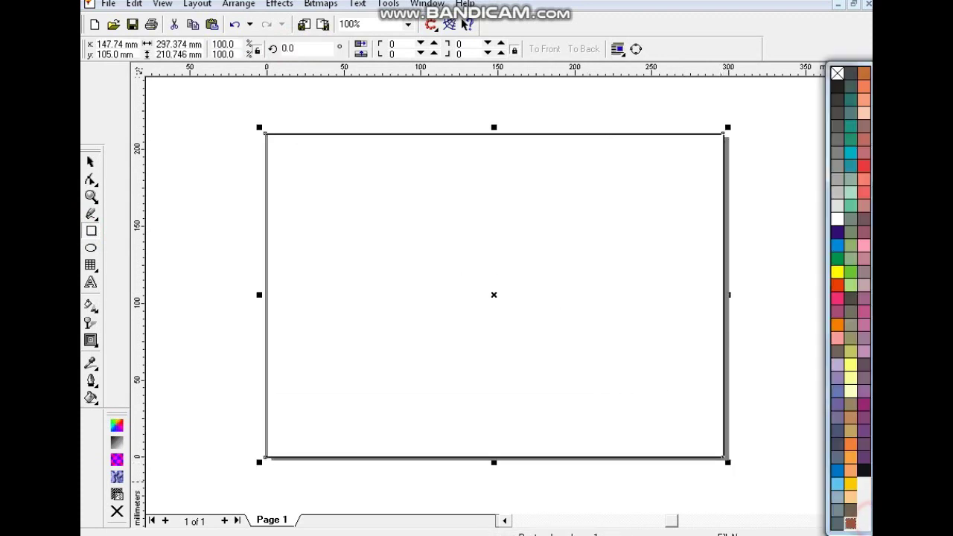
left_click(839, 274)
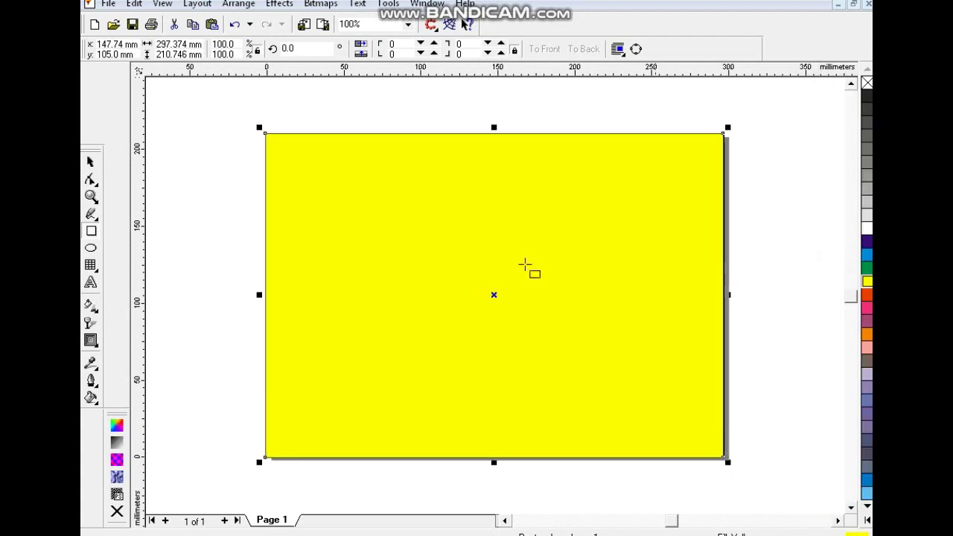
left_click(89, 161)
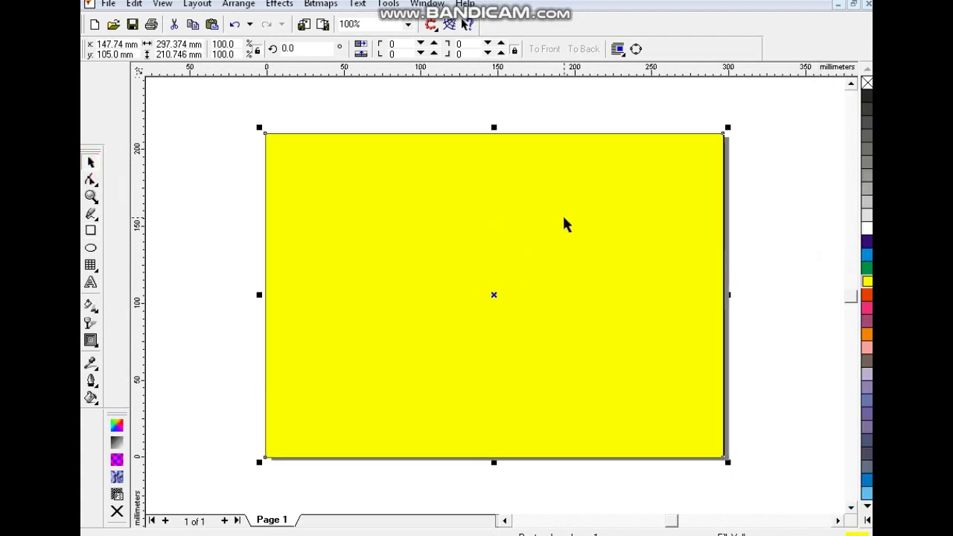
left_click(763, 129)
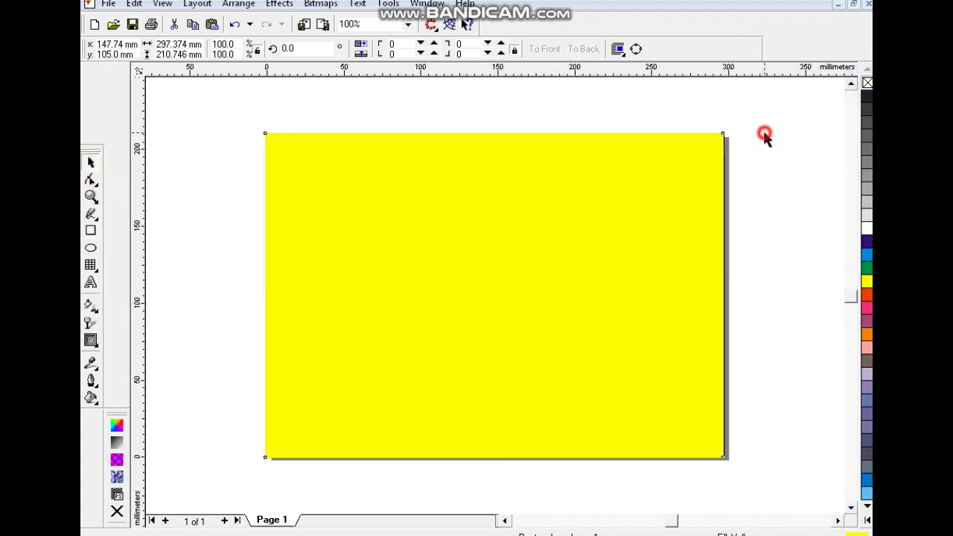
Draw a polygon about 148 × 141 mm on the yellow background and set its number of sides to 14.
left_click(90, 265)
left_click(123, 272)
left_click_drag(402, 162, 566, 381)
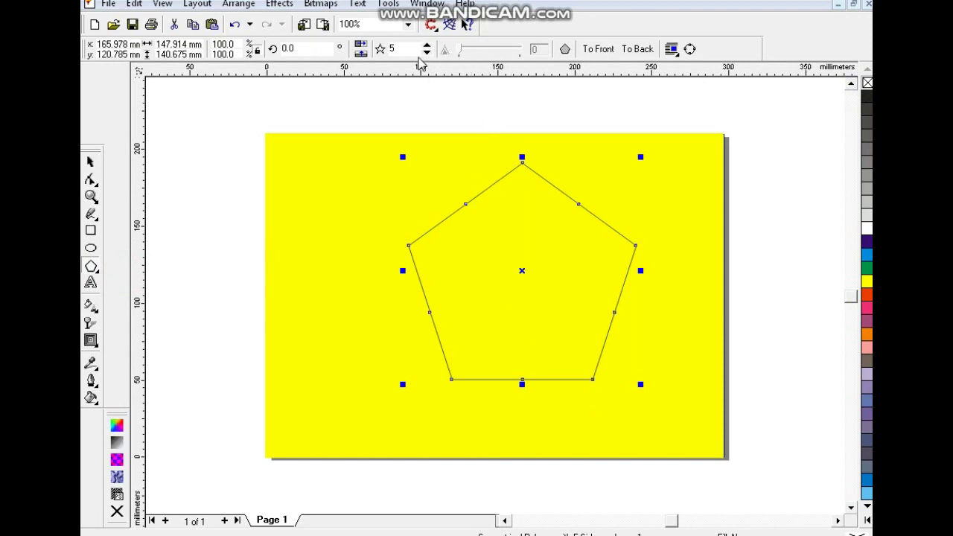
left_click(427, 45)
left_click(427, 45)
left_click(427, 45)
left_click(427, 44)
left_click(427, 44)
Pull the polygon's top node inward to form a star and add three progressively smaller concentric copies.
left_click(90, 179)
left_click_drag(523, 163, 522, 221)
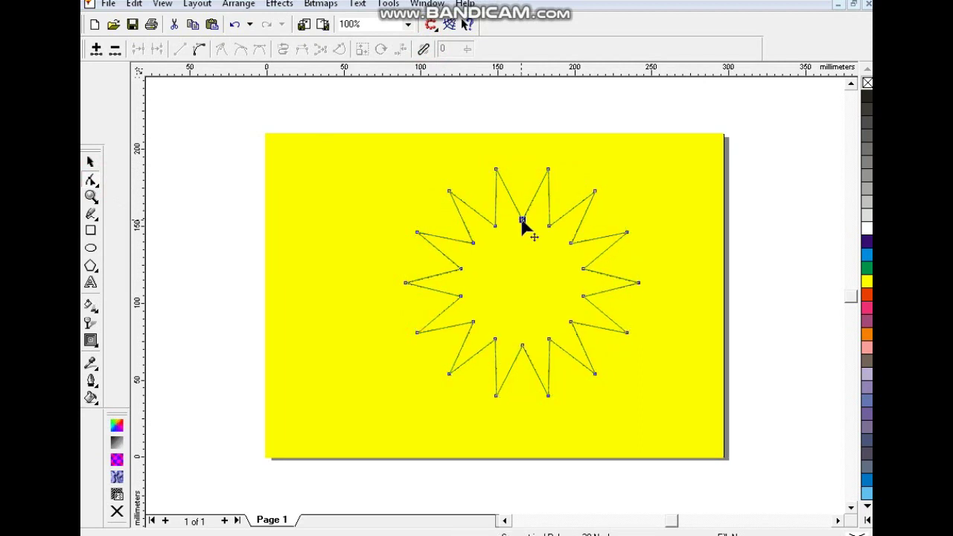
left_click(89, 161)
left_click_drag(645, 165, 646, 187)
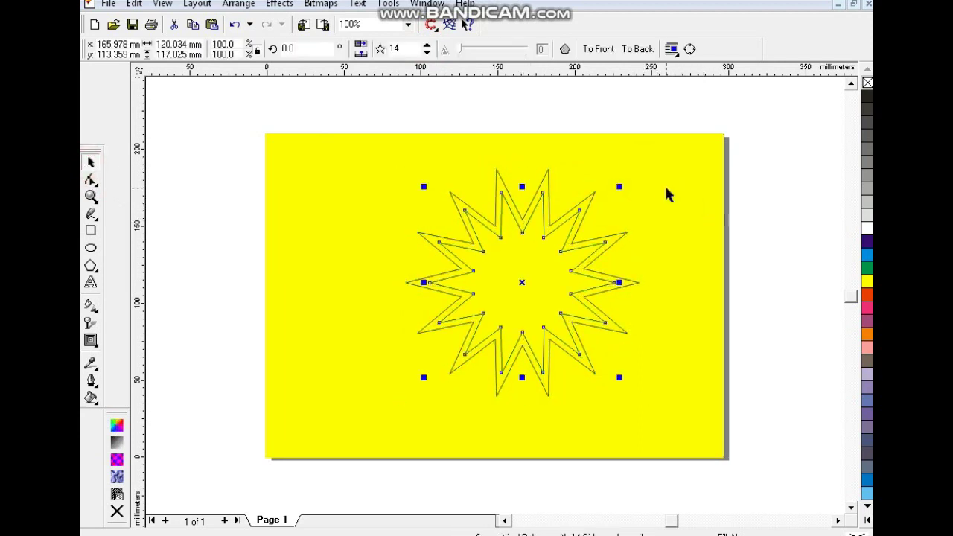
key("ctrl+r")
key("ctrl+r")
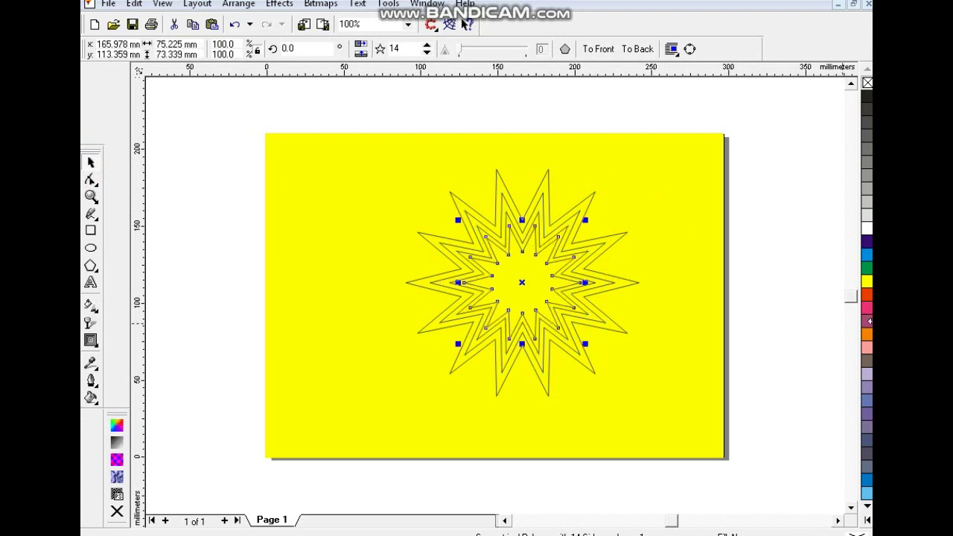
Fill the four concentric stars alternately with orange and golden yellow, starting with orange on the innermost one.
left_click(867, 336)
left_click(564, 237)
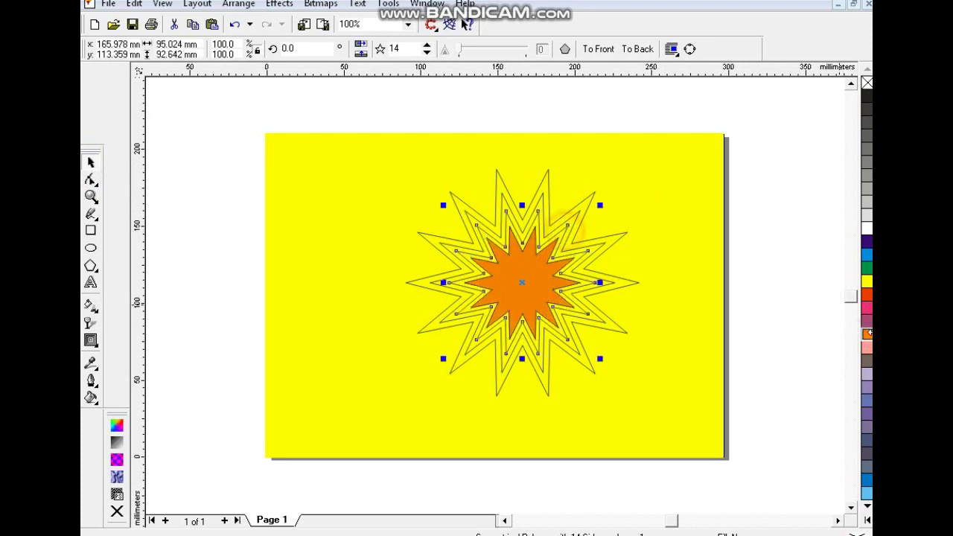
left_click(865, 523)
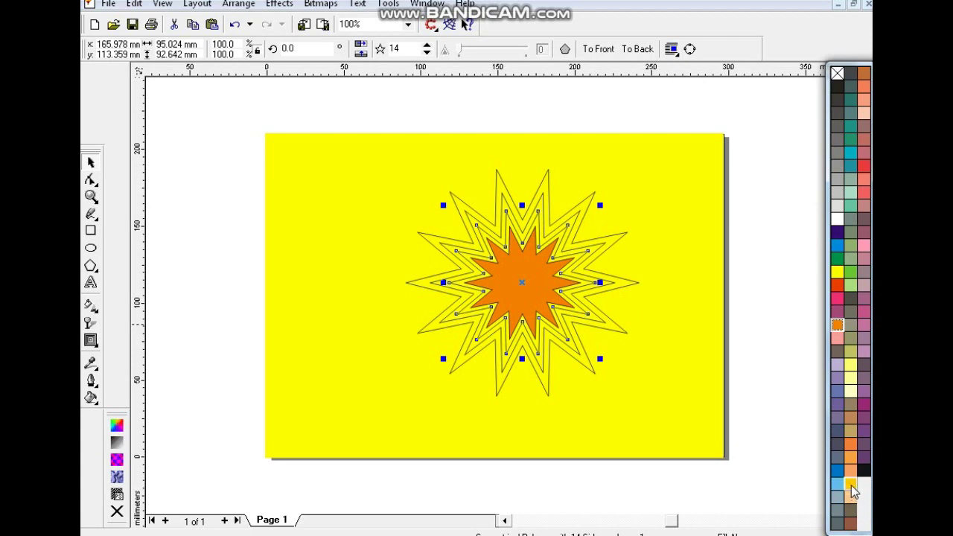
left_click(852, 487)
left_click(603, 252)
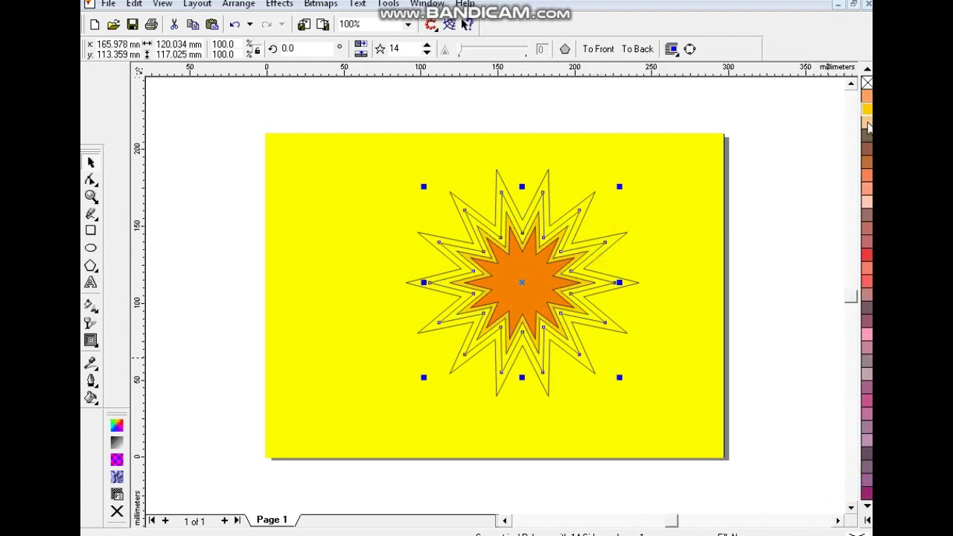
left_click(866, 523)
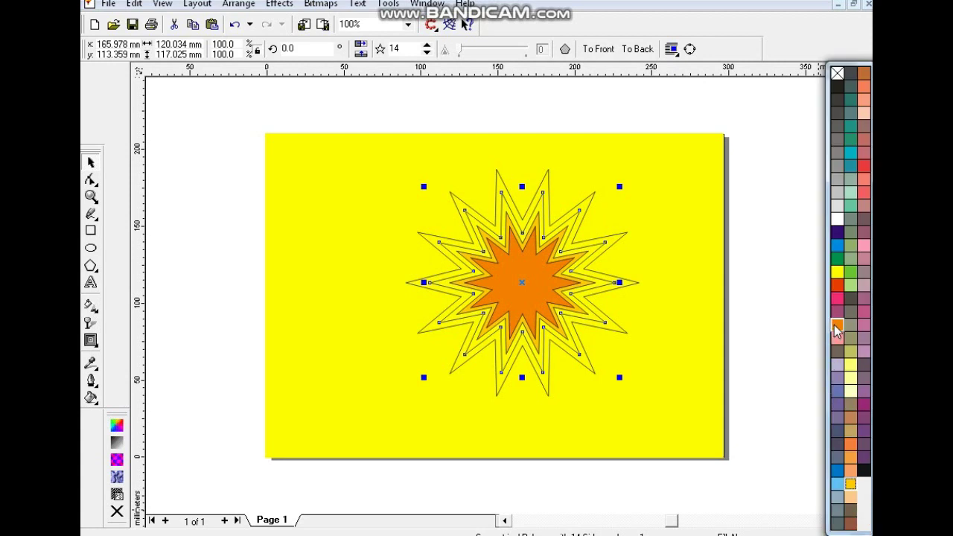
left_click(837, 328)
left_click(593, 192)
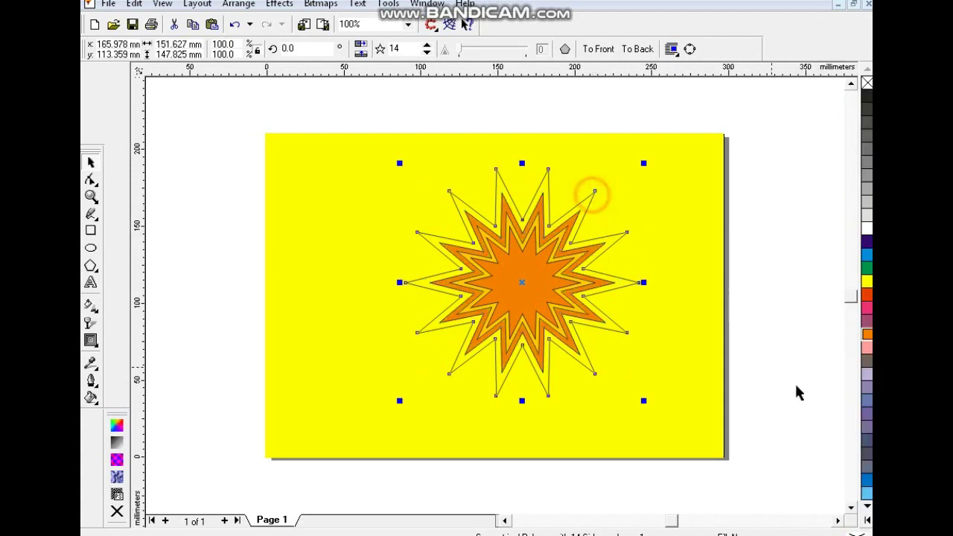
left_click(867, 523)
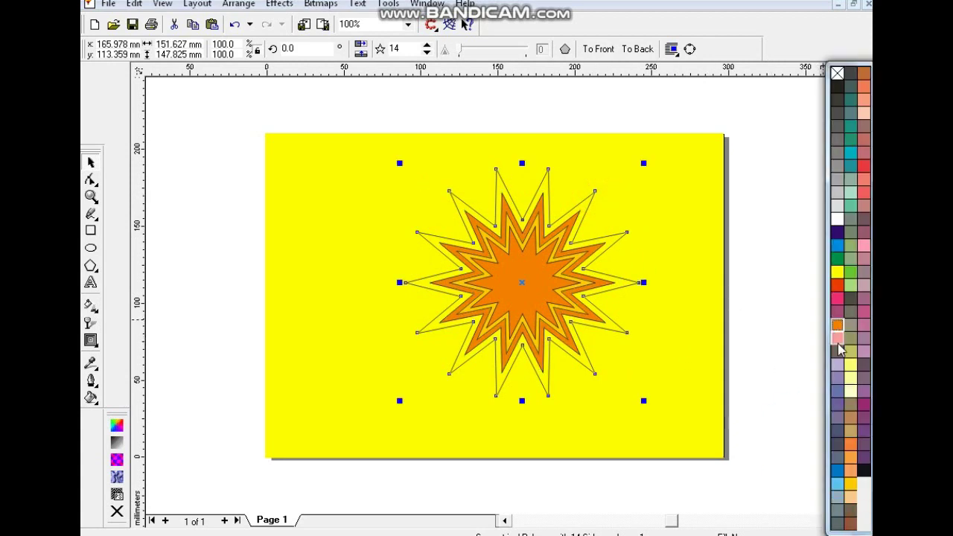
left_click(836, 334)
Remove the outlines from all four stars and group them.
left_click_drag(756, 117, 371, 421)
right_click(867, 85)
key("ctrl+g")
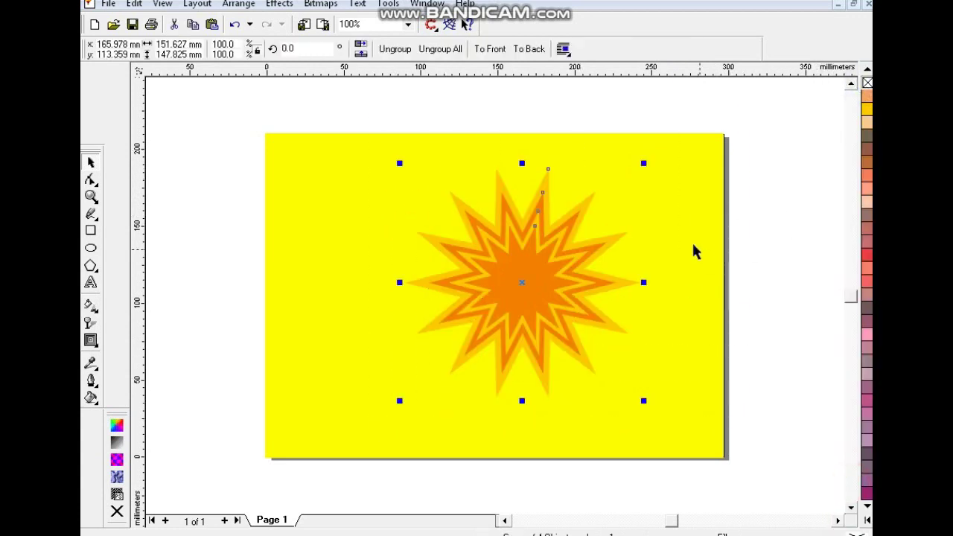
Centre the star group on the yellow rectangle and enlarge it from its centre to about 372 × 363 mm.
left_click(683, 214, "shift")
key("c")
key("e")
left_click(513, 284)
left_click_drag(617, 417, 743, 510)
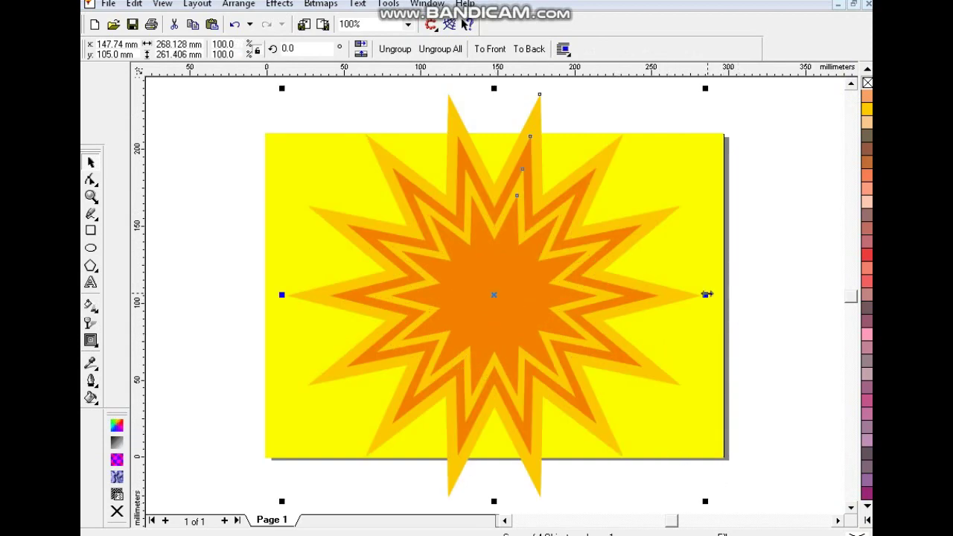
key("F3")
left_click_drag(602, 193, 647, 152)
key("shift+F2")
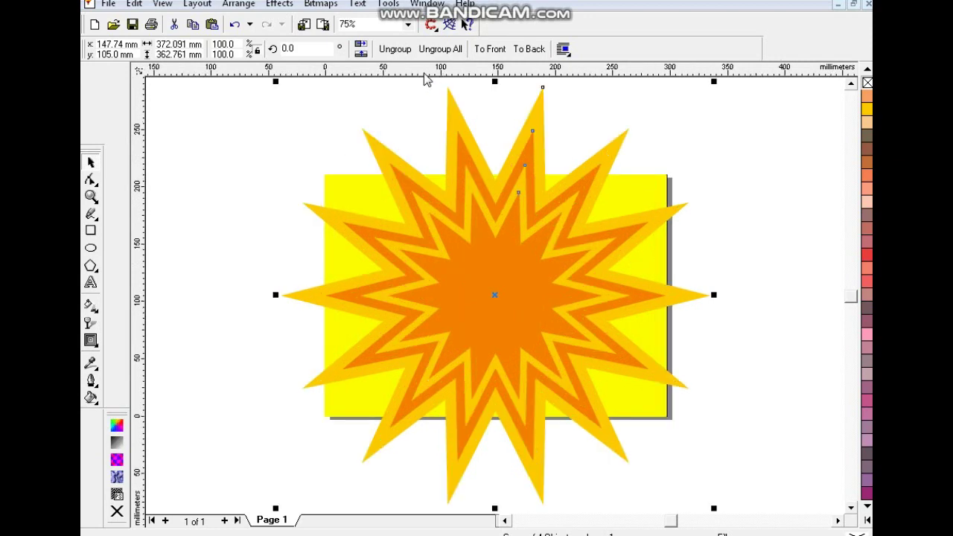
left_click(648, 198)
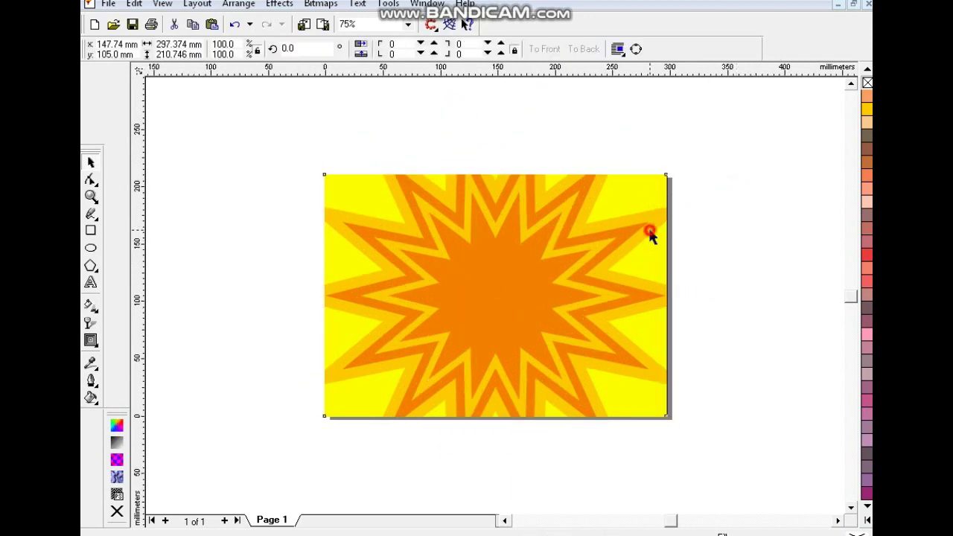
key("ctrl+z")
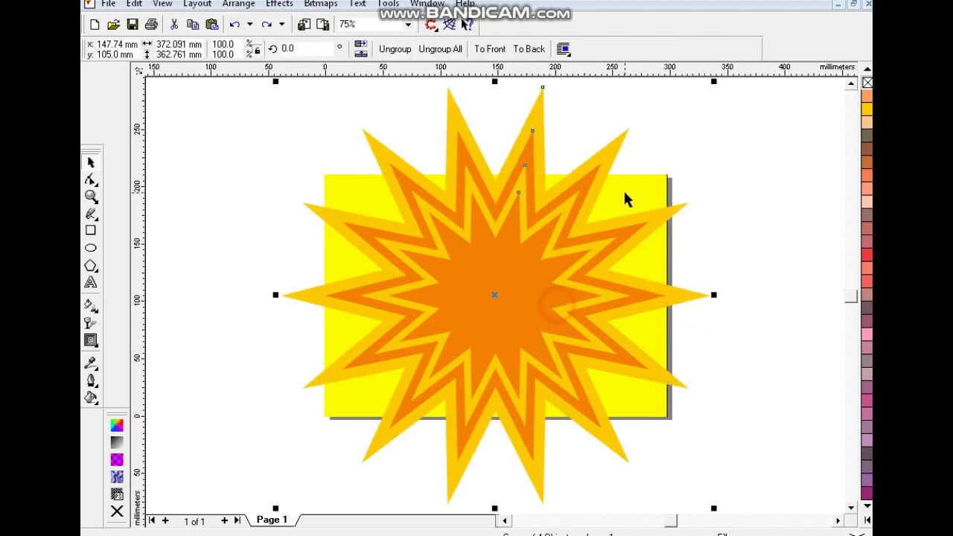
left_click(606, 241)
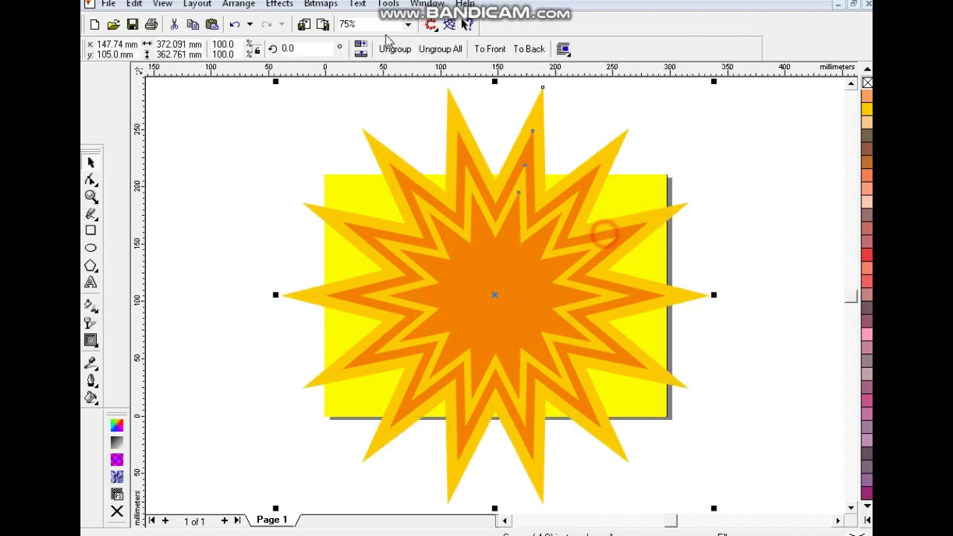
Place the star group inside the yellow rectangle with PowerClip.
left_click(279, 3)
mouse_move(421, 121)
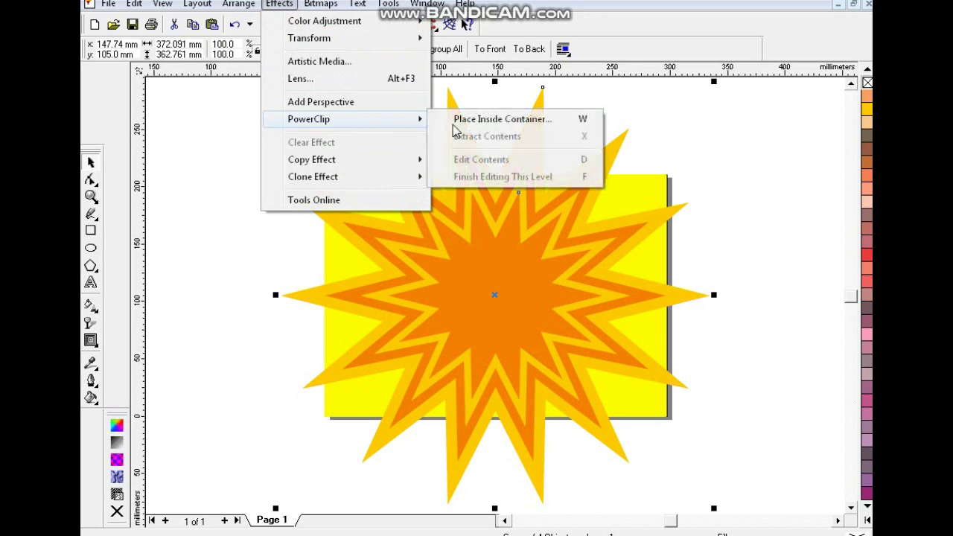
left_click(484, 119)
left_click(653, 196)
left_click(719, 213)
left_click(631, 227)
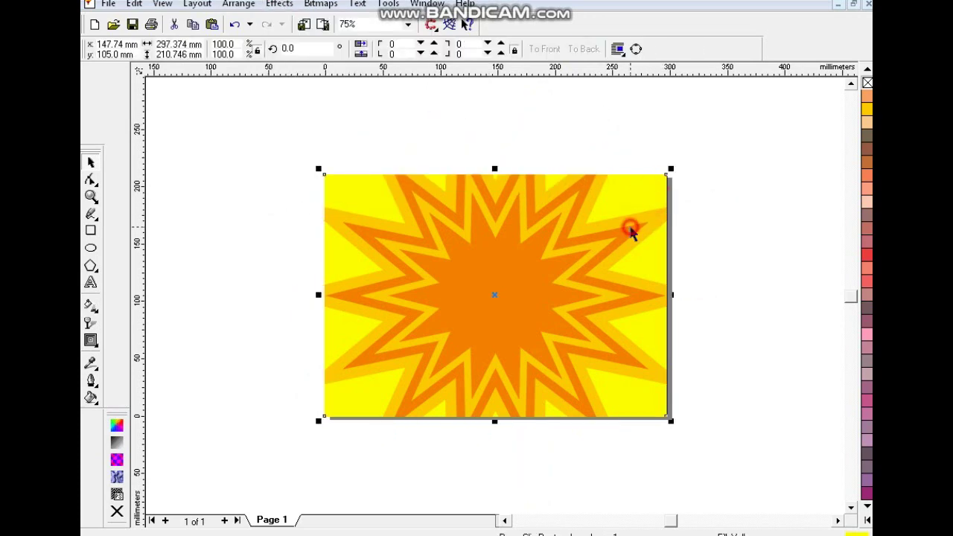
key("F4")
key("Escape")
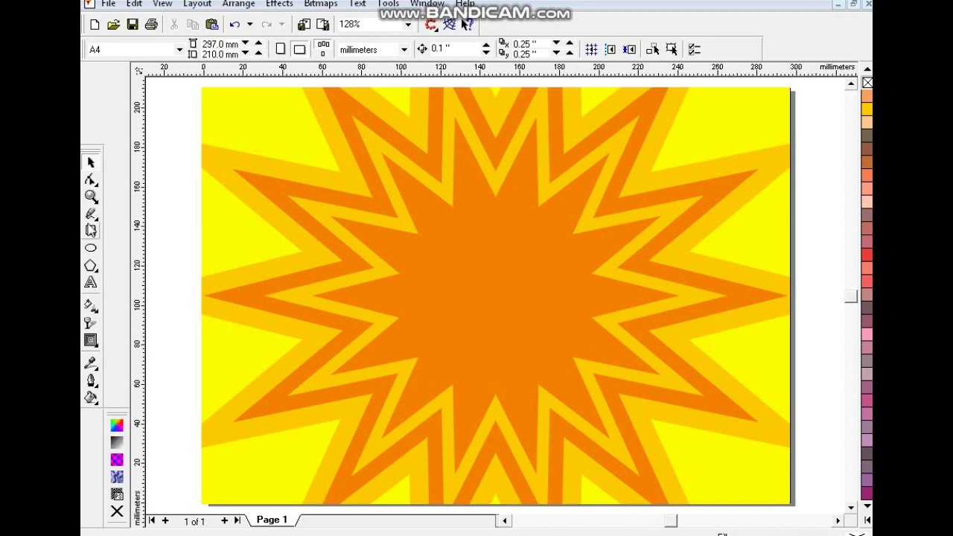
Draw a tall rectangle near the burst's centre and move its corner nodes to form a tapered half shield about 45 × 144 mm.
key("F6")
mouse_move(412, 200)
left_mouse_down()
mouse_move(445, 369)
mouse_move(465, 427)
mouse_move(490, 444)
left_mouse_up()
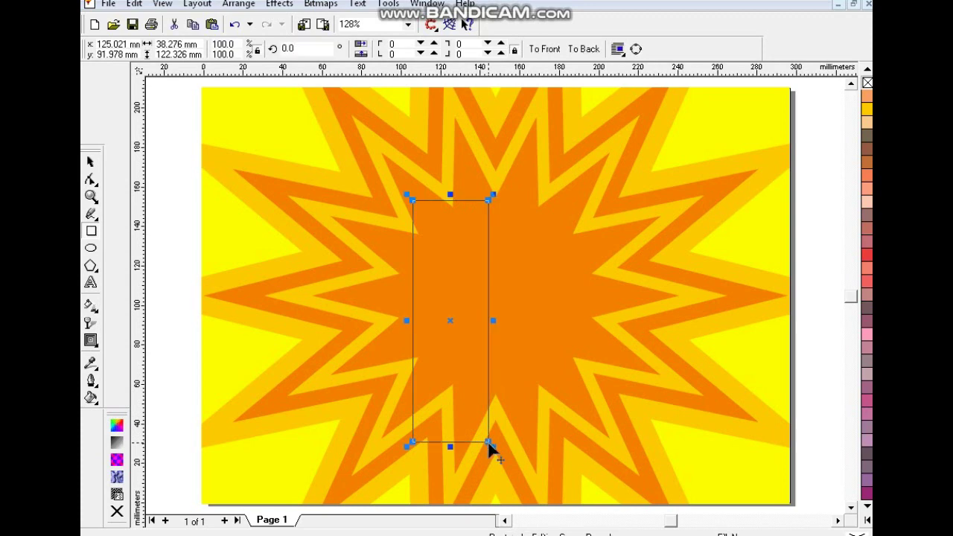
left_click(91, 181)
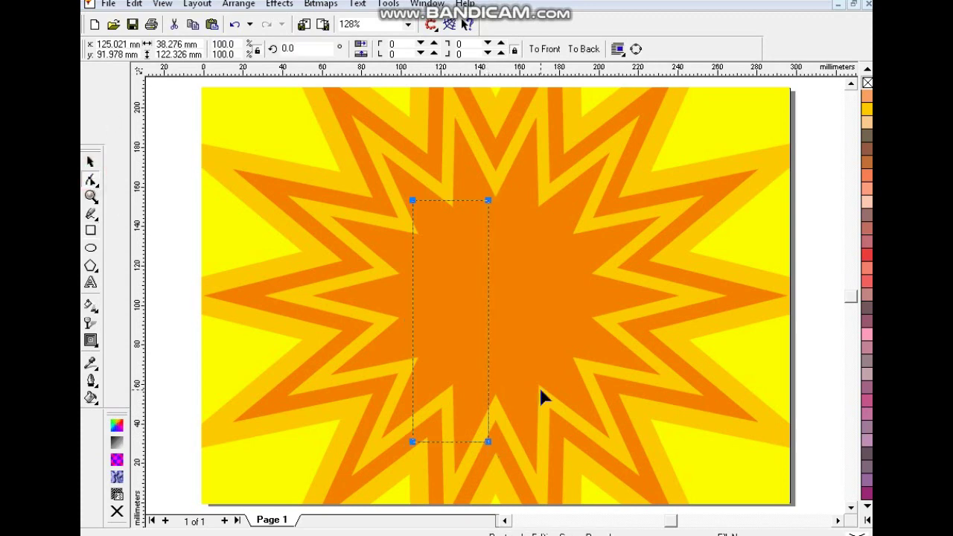
left_click_drag(489, 443, 488, 484)
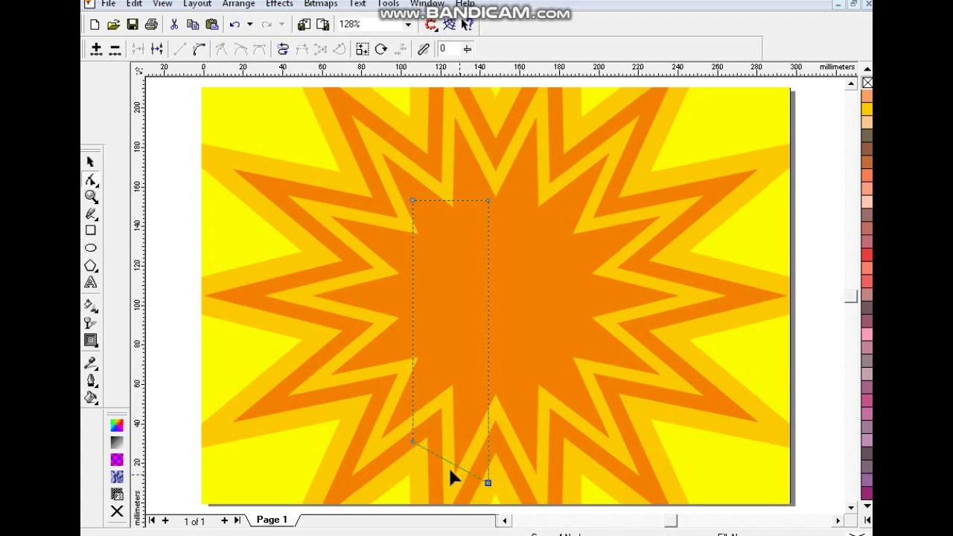
left_click_drag(412, 442, 428, 441)
mouse_move(413, 200)
left_mouse_down()
mouse_move(391, 200)
mouse_move(402, 204)
left_mouse_up()
left_click(488, 484)
left_click(91, 162)
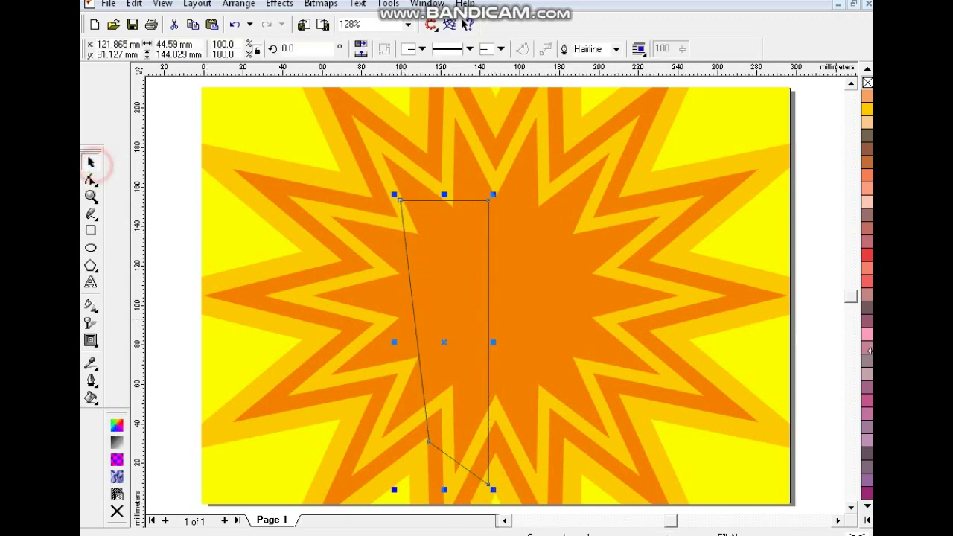
Fill the half shield with light blue and create a horizontally mirrored copy joined along its straight right edge.
left_click(866, 525)
left_click(830, 255)
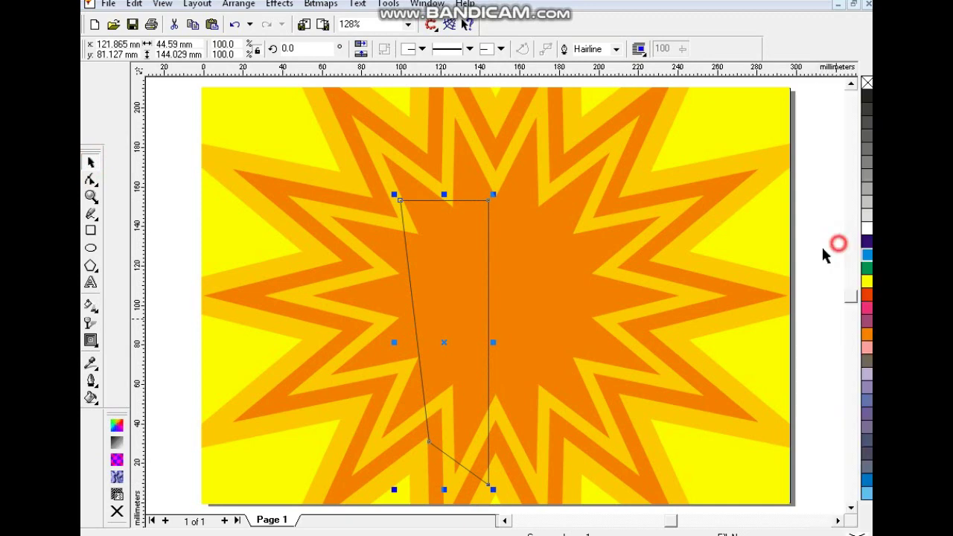
left_click_drag(395, 343, 488, 351)
right_click(489, 351)
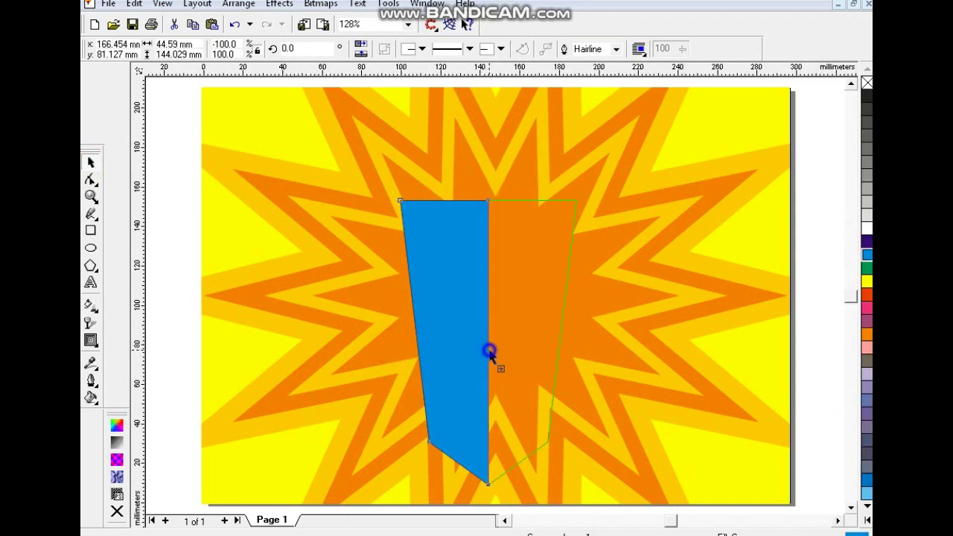
Weld the two halves into one shield and centre it horizontally on the background.
left_click(452, 300, "shift")
left_click(551, 48)
left_click(554, 149, "shift")
key("c")
key("Escape")
left_click(534, 230)
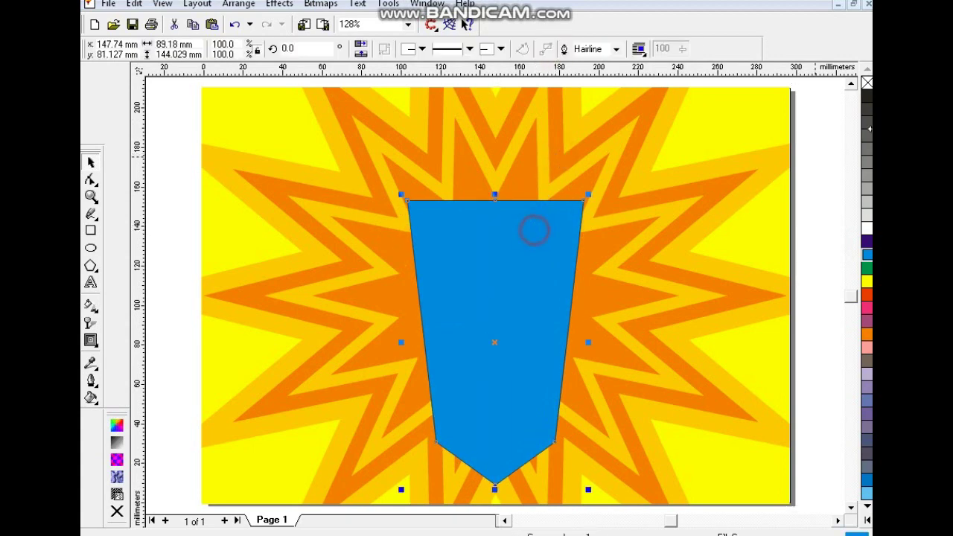
Remove the shield's outline and widen the shield symmetrically about its centre.
right_click(867, 83)
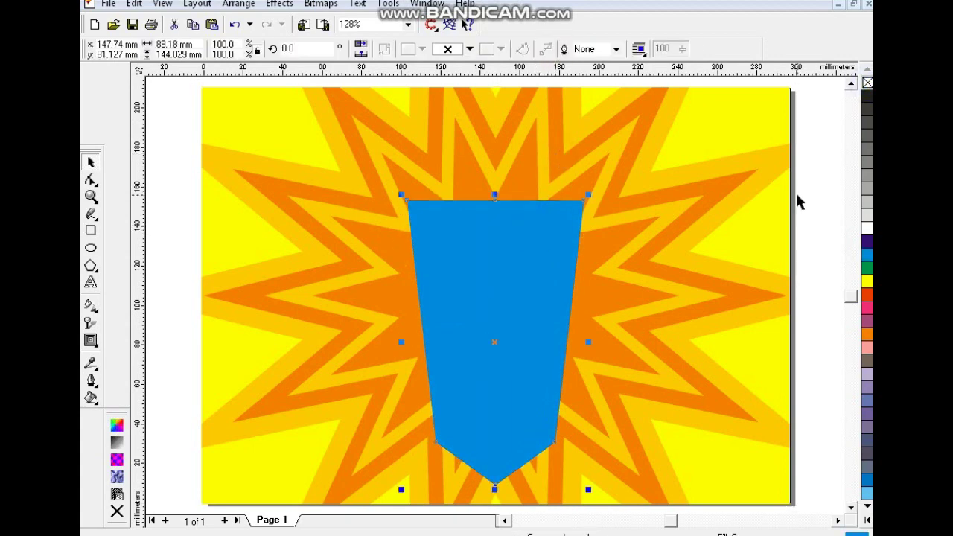
left_click(546, 280)
left_click_drag(589, 342, 613, 345)
left_click(656, 347, "shift")
key("Escape")
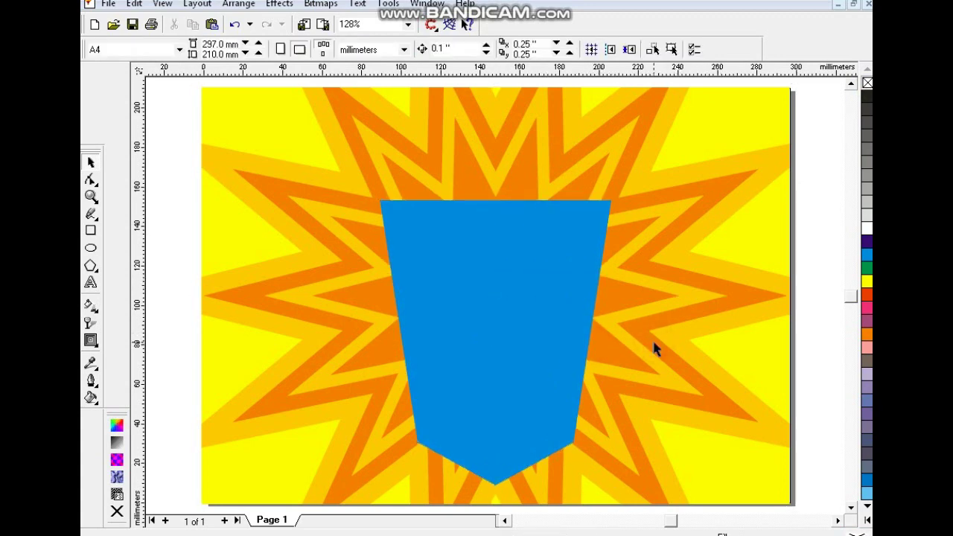
Draw a rectangle about 86 × 23 mm over the shield's lower point and fill it with dark blue.
left_click(91, 230)
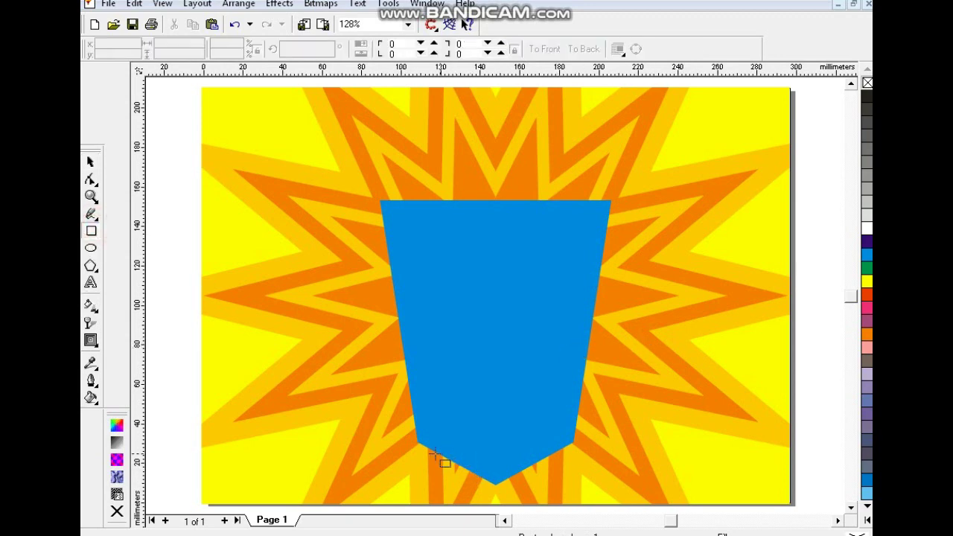
left_click_drag(415, 442, 585, 487)
left_click(90, 163)
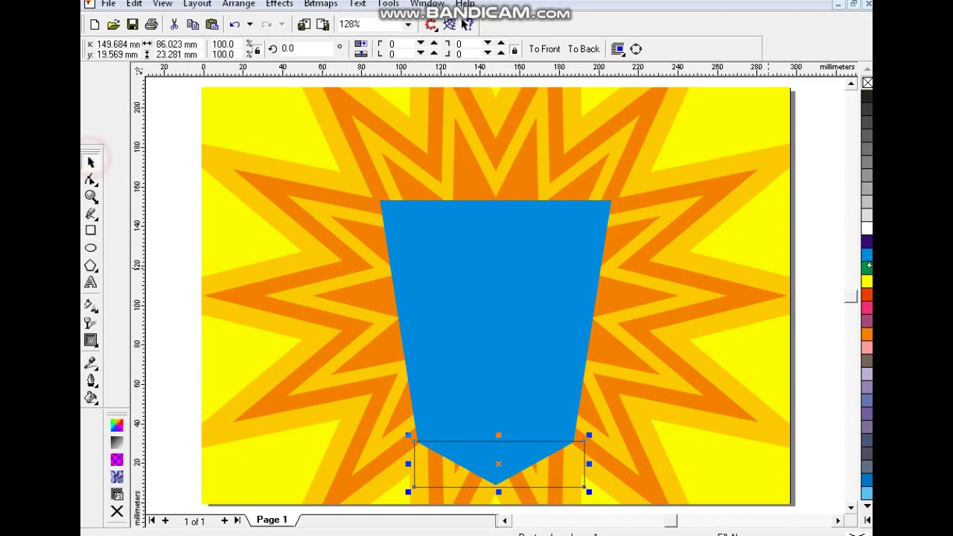
left_click(867, 245)
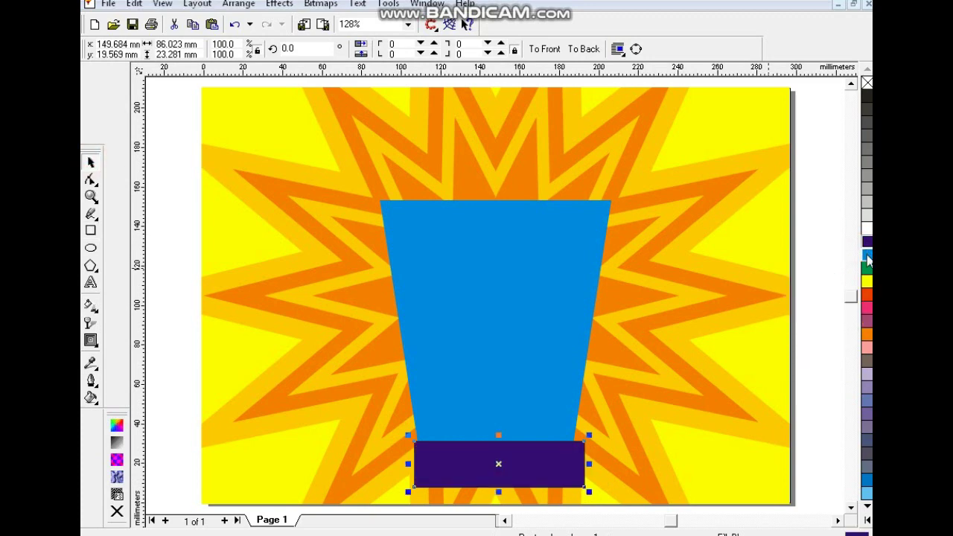
Recolour the rectangle medium blue, remove its outline and place it inside the shield so it fills only the pointed tip.
left_click(867, 255)
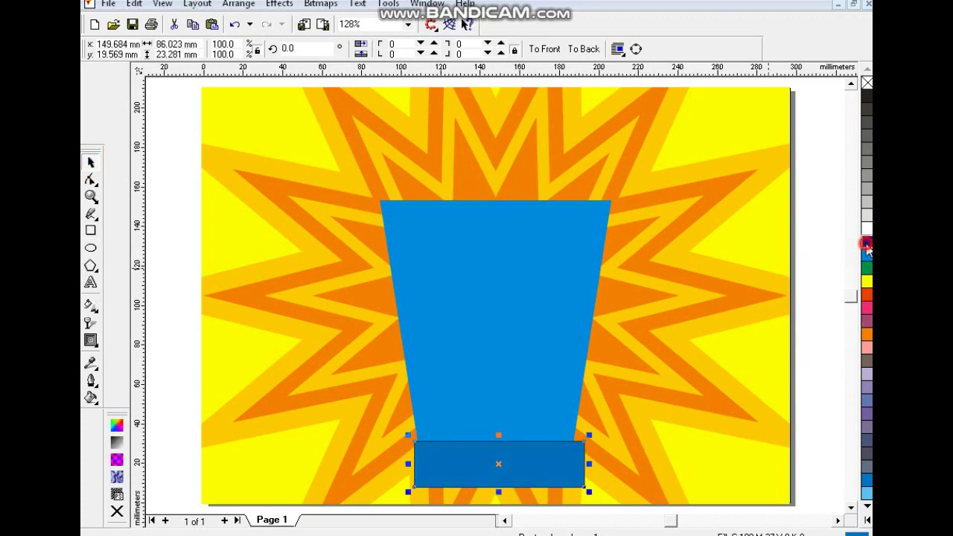
left_click(866, 84)
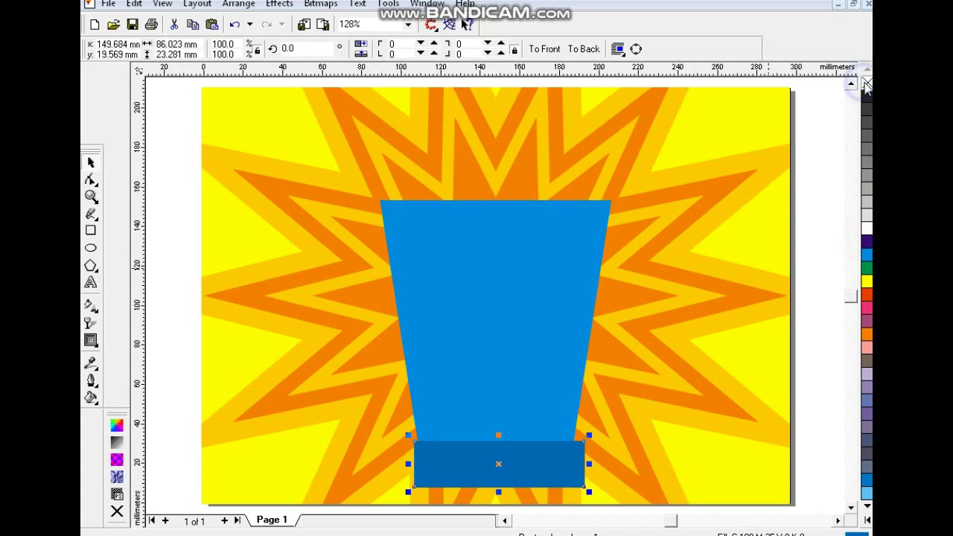
left_click(435, 283)
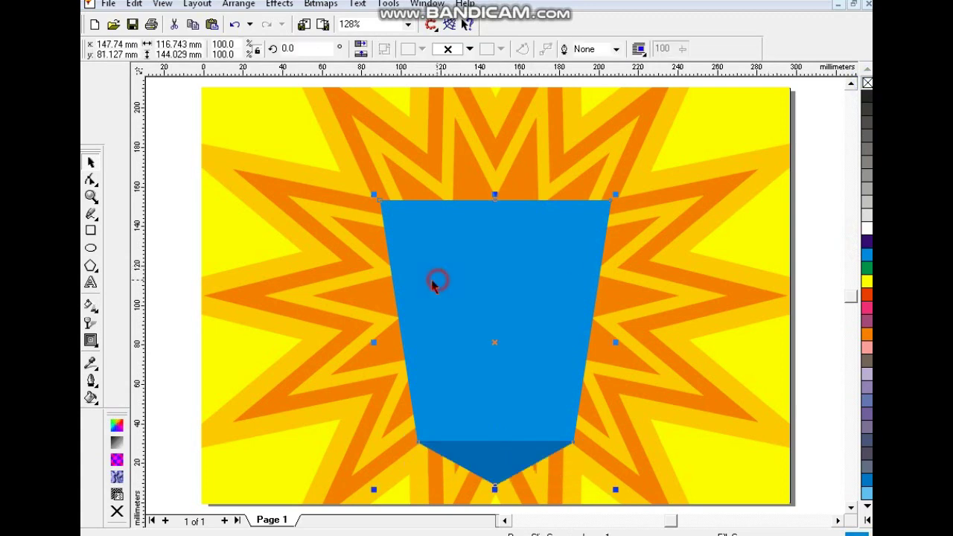
left_click(167, 268)
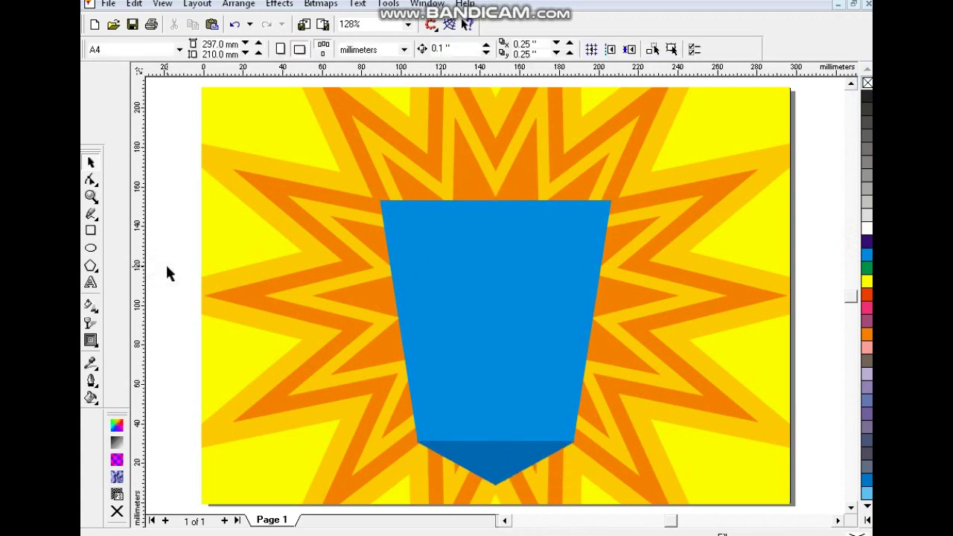
Draw a rectangle about 72 × 37 mm over the shield's upper left corner, fill it dark blue and slant its left side outward.
left_click(91, 231)
left_click_drag(345, 161, 488, 235)
left_click(92, 179)
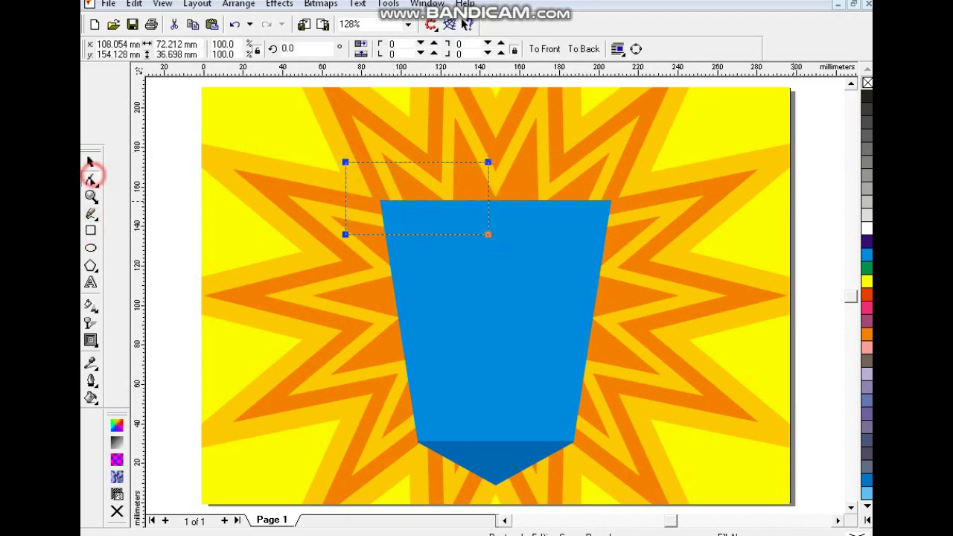
left_click(867, 241)
mouse_move(346, 234)
left_mouse_down()
mouse_move(360, 235)
mouse_move(346, 237)
left_mouse_up()
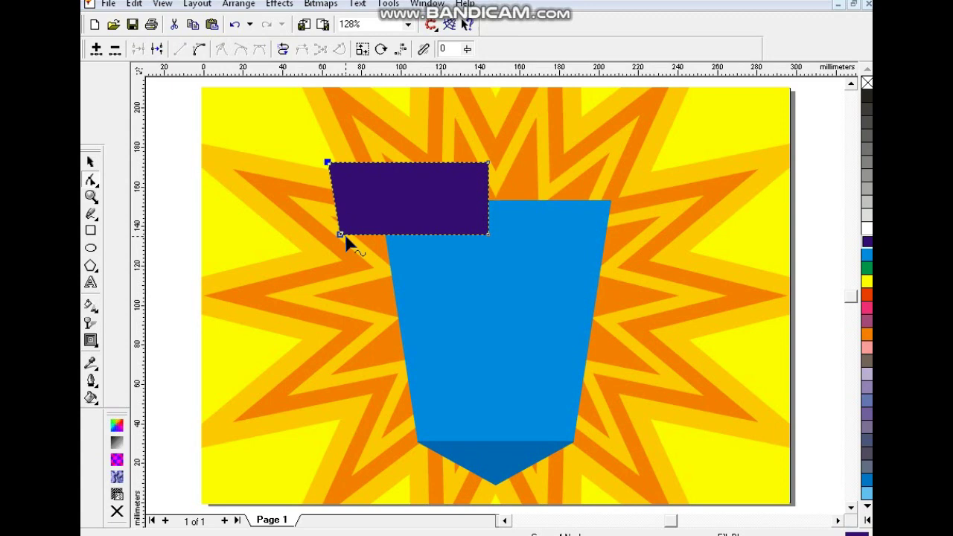
Send the slanted shape behind the shield and weld it with a horizontally mirrored copy into one banner.
left_click(92, 163)
key("ctrl+Page_Down")
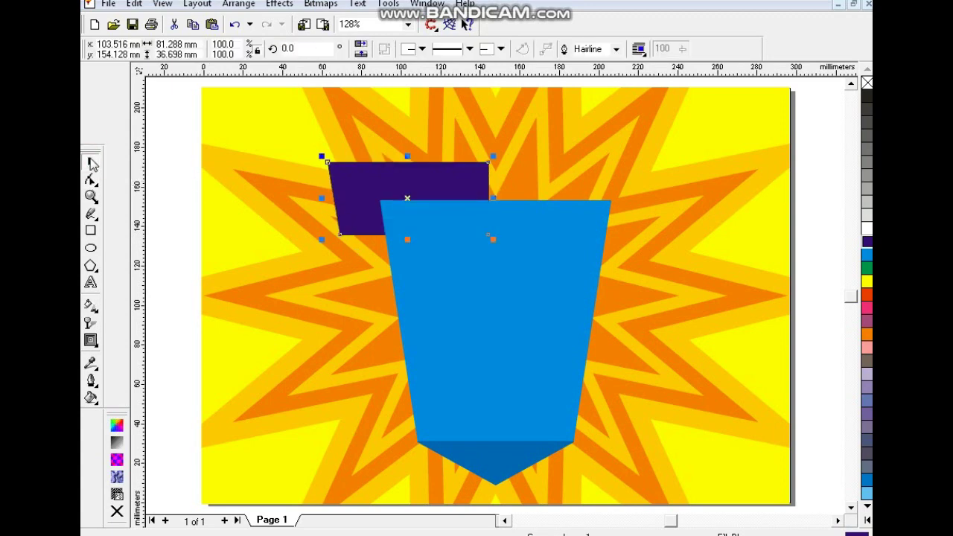
left_click(361, 44)
left_click_drag(410, 175, 553, 192)
left_click(442, 185, "shift")
left_click(555, 49)
Centre the banner horizontally on the shield and bring the shield to the front.
left_click(574, 255, "shift")
key("c")
key("Escape")
left_click(571, 256)
key("shift+Page_Up")
key("Escape")
Widen the banner symmetrically to about 169 mm and remove its outline.
left_click(621, 190)
left_click_drag(658, 200, 667, 200)
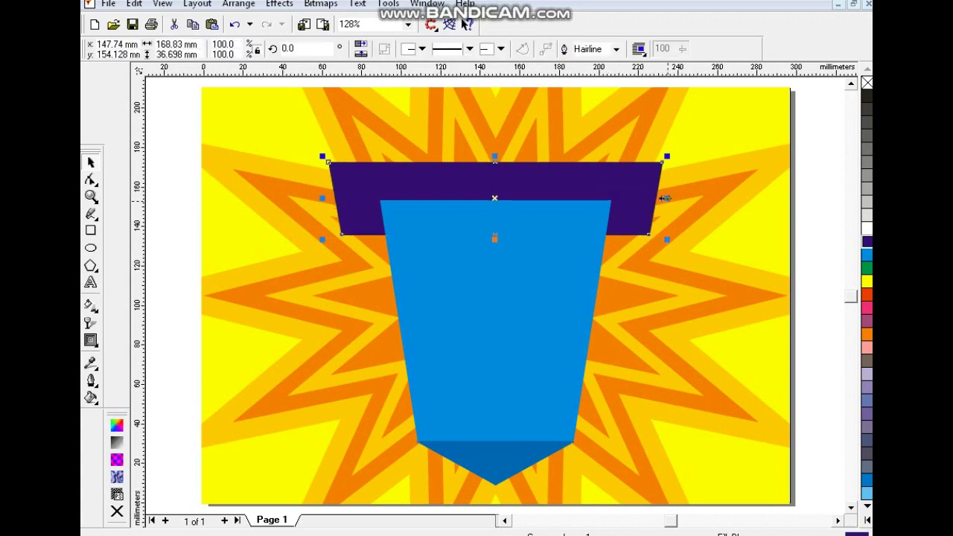
right_click(868, 83)
key("Escape")
Stretch the shield upward from its top edge to a height of about 152 mm.
left_click(505, 221)
mouse_move(495, 195)
left_mouse_down()
mouse_move(498, 179)
mouse_move(506, 187)
left_mouse_up()
key("Escape")
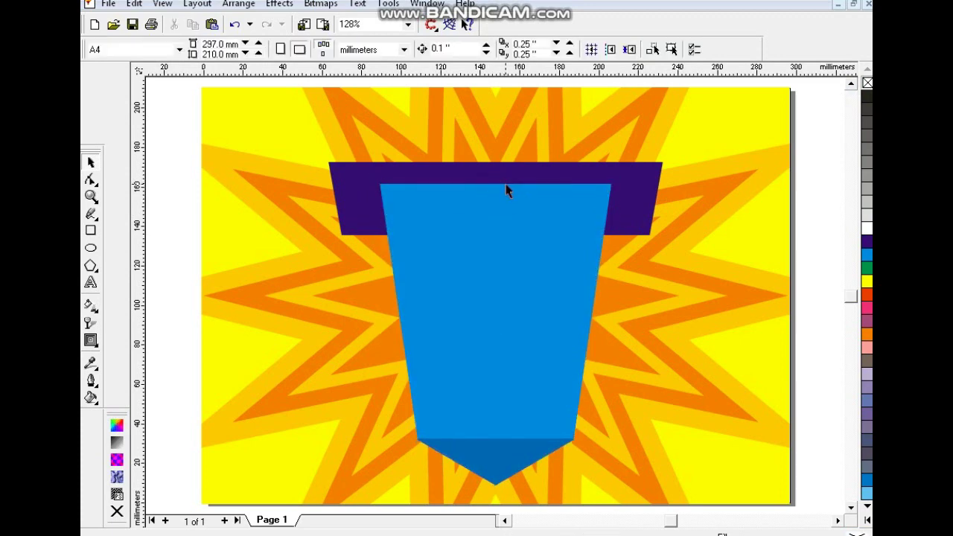
Recolour the banner behind the shield medium blue to match the shield's tip.
left_click(423, 182)
left_click(868, 252)
left_click(868, 245)
key("Escape")
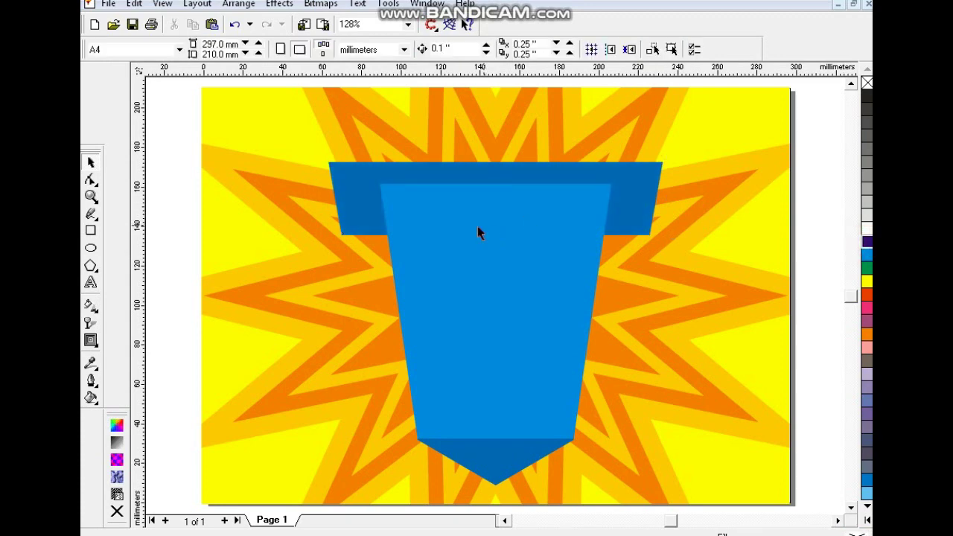
Draw a triangle about 61 × 33 mm down from the shield's upper left corner and fill it dark blue without an outline.
left_click(91, 196)
left_click_drag(294, 149, 530, 300)
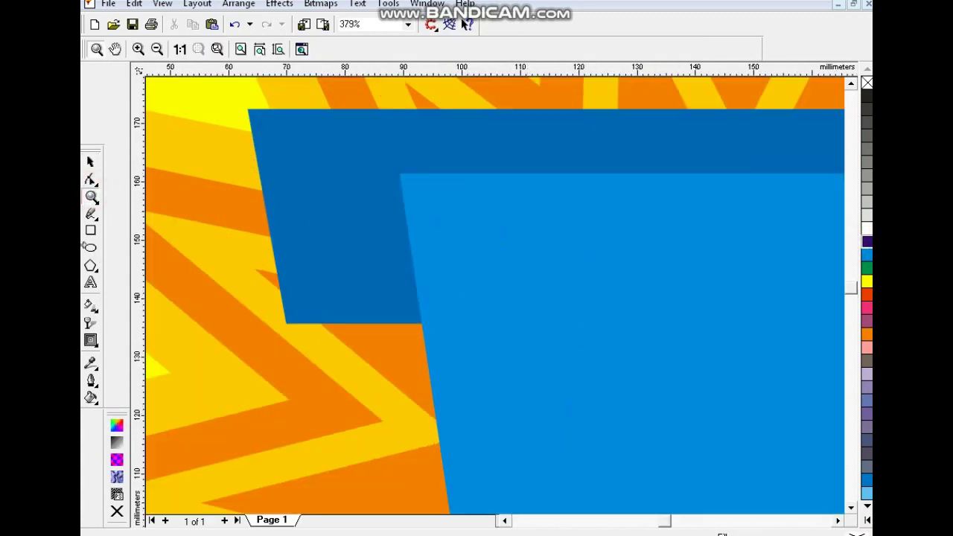
left_click(91, 214)
left_click(401, 173)
double_click(254, 365)
double_click(612, 360)
left_click(401, 172)
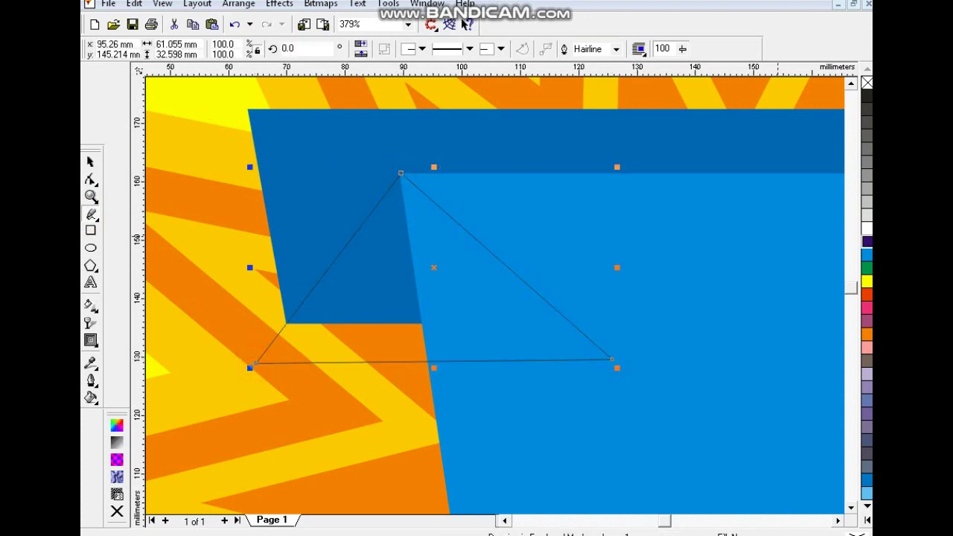
left_click(867, 243)
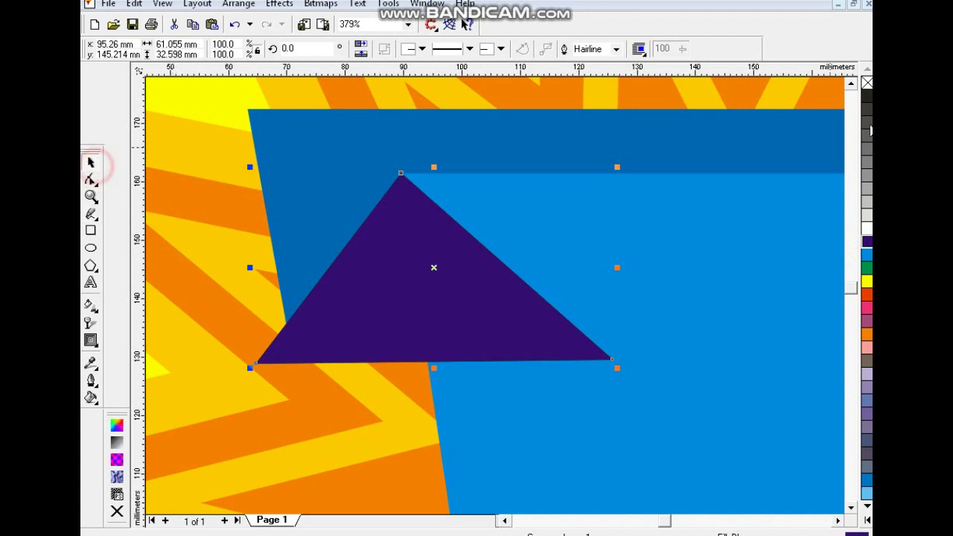
right_click(867, 82)
key("F4")
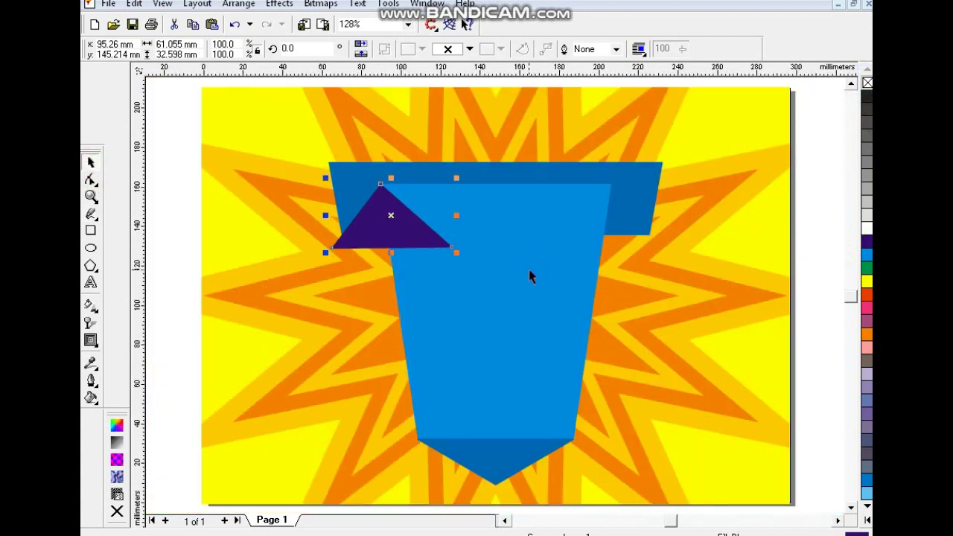
Place a horizontally mirrored copy of the triangle at the shield's upper right corner and put both triangles inside the banner as folds.
left_click(361, 45)
left_click_drag(416, 221, 619, 247)
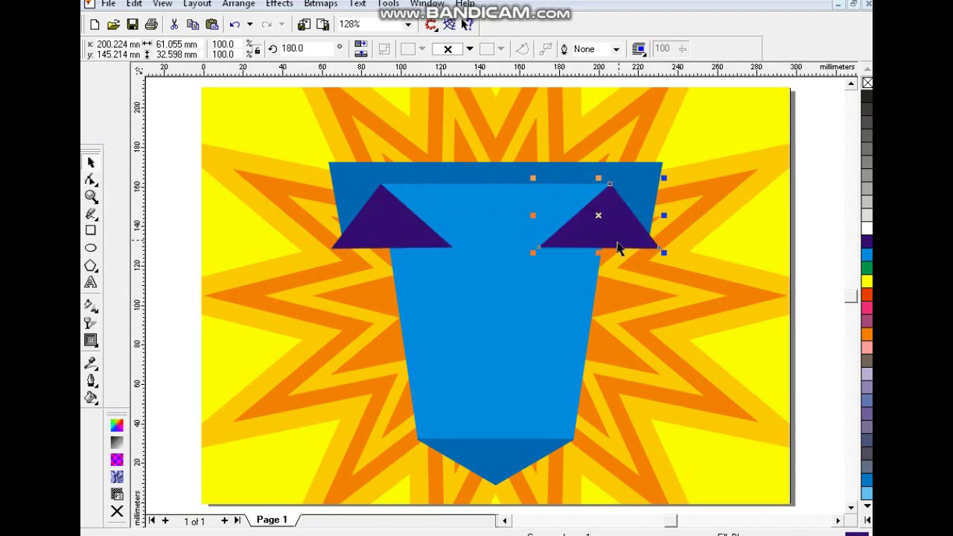
left_click(371, 226, "shift")
key("alt+c")
key("w")
key("p")
left_click(447, 173)
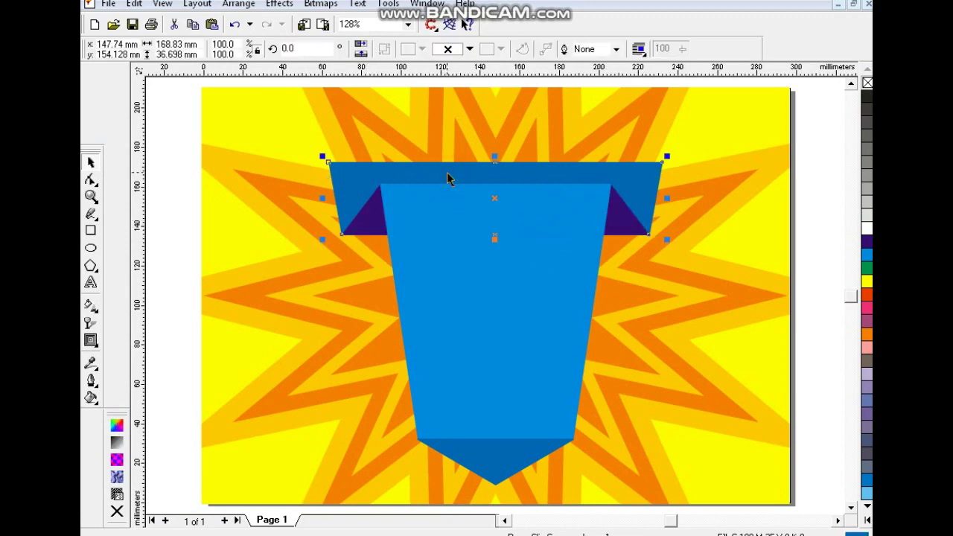
key("Escape")
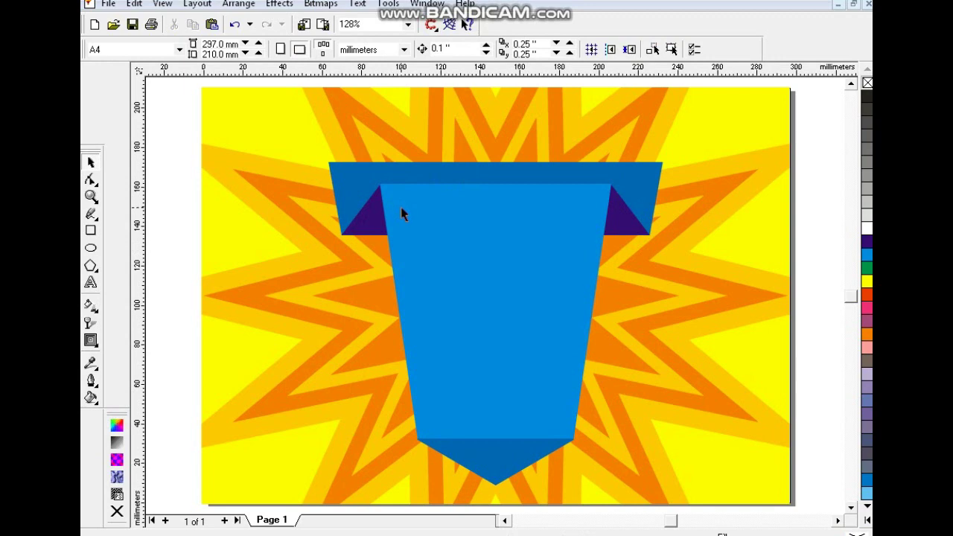
Draw a band about 113 × 17 mm across the shield's lower half, centre it horizontally on the shield and fill it dark blue.
left_click(91, 231)
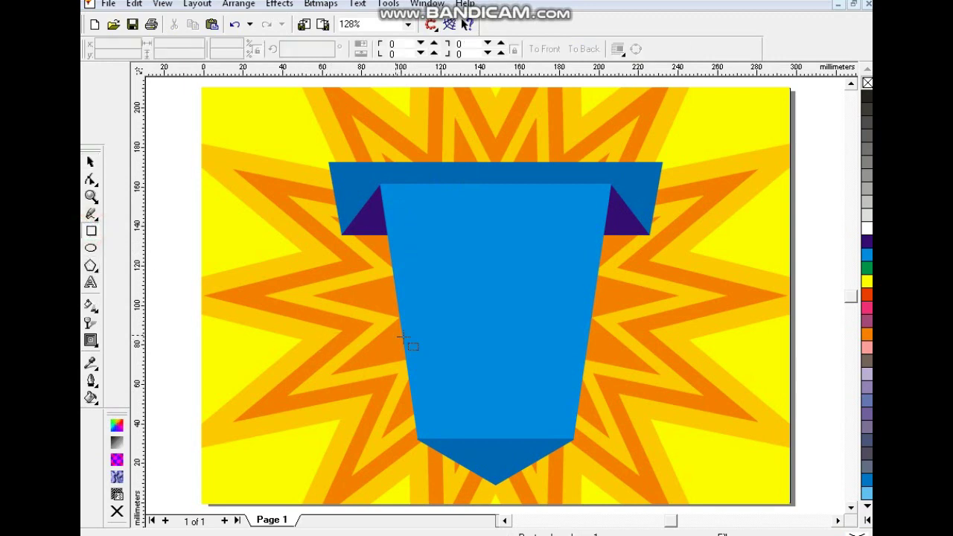
left_click_drag(387, 335, 611, 368)
left_click(88, 162)
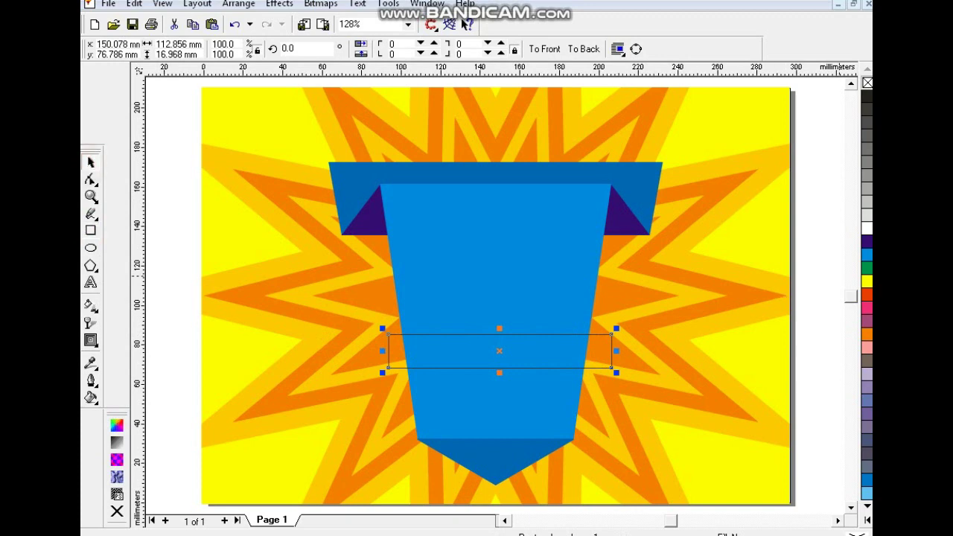
left_click(868, 296)
left_click(553, 273, "shift")
key("c")
key("Escape")
left_click(575, 343)
left_click(868, 241)
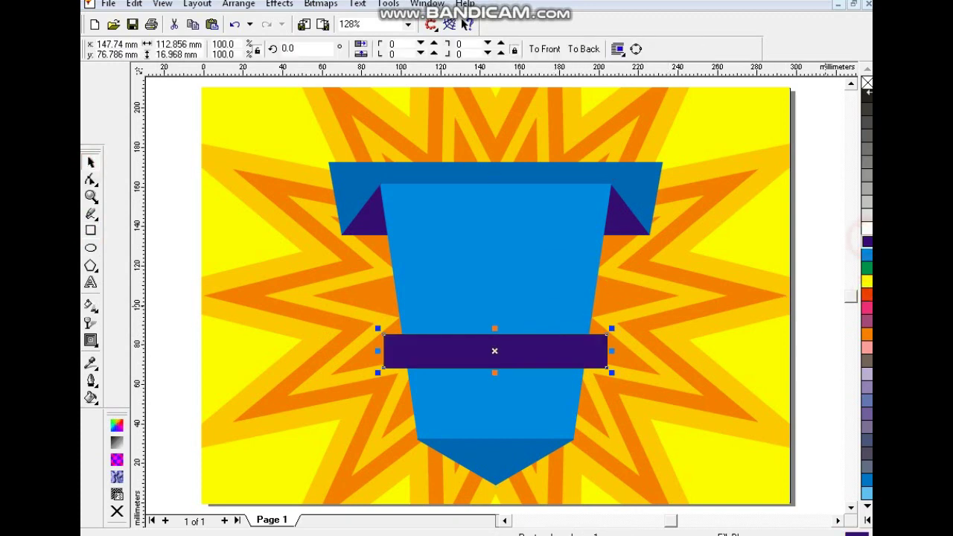
Enlarge the dark blue band symmetrically, remove its outline and shift it slightly higher on the shield.
left_click_drag(527, 374, 527, 379)
left_click_drag(612, 334, 627, 337)
left_click(560, 382)
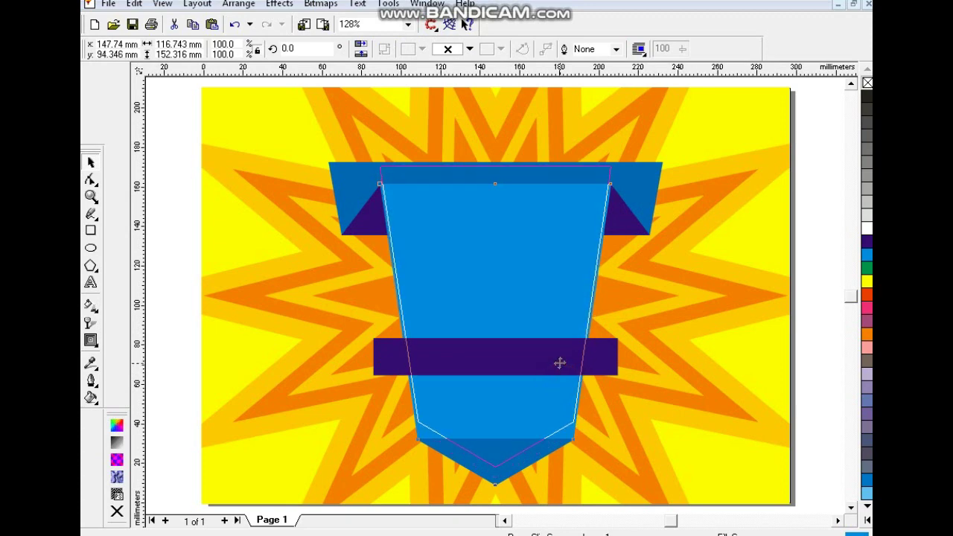
left_click_drag(494, 366, 494, 354)
left_click_drag(624, 345, 631, 347)
Duplicate the dark blue band just below the original and weld the two bands into one object.
left_click_drag(560, 359, 537, 378)
right_click(536, 377)
left_click(533, 344, "shift")
left_click(553, 50)
left_click(177, 307)
Draw a shape about 58 × 77 mm over the bands' left ends, slant its right edge parallel to the shield and fill it green.
mouse_move(280, 279)
left_mouse_down()
mouse_move(378, 436)
mouse_move(397, 436)
left_mouse_up()
left_click(91, 181)
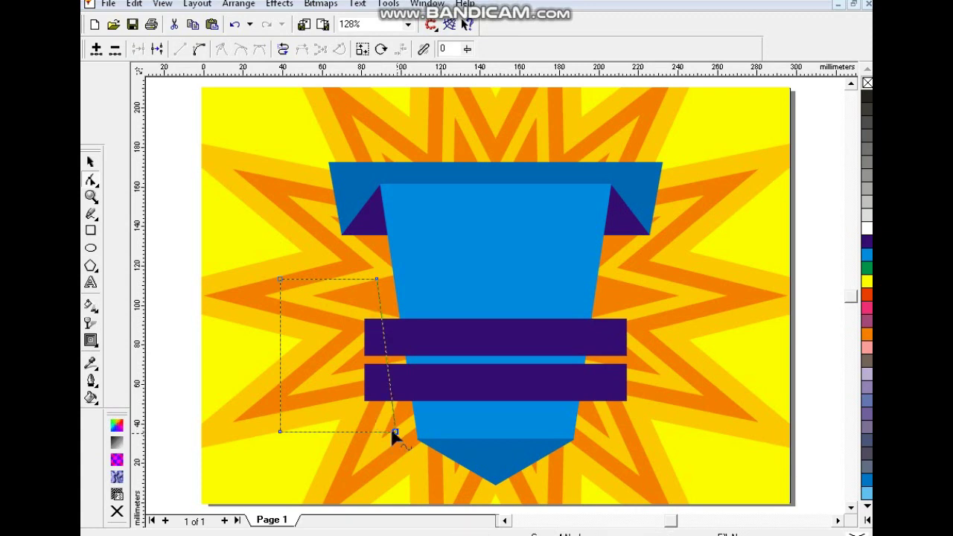
left_click(90, 162)
left_click(867, 267)
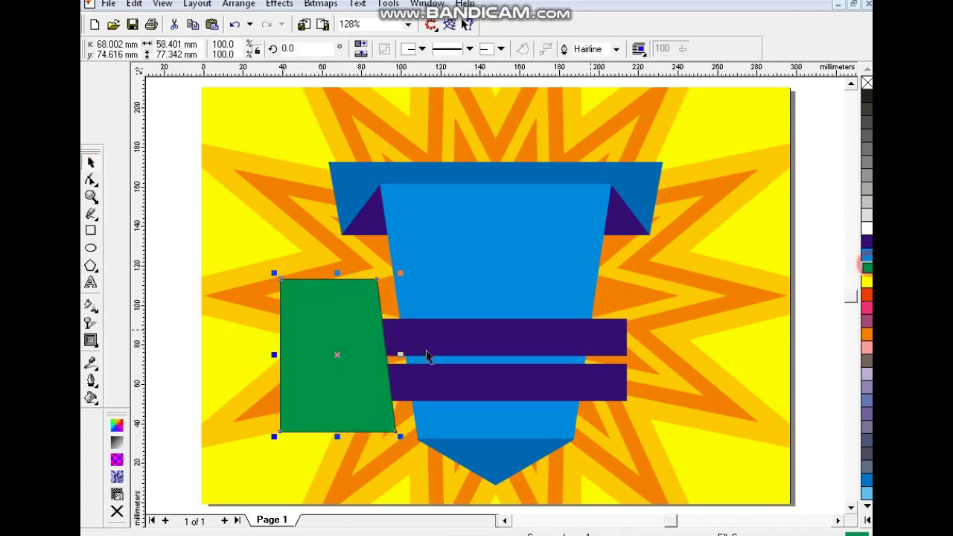
Place a mirrored copy of the green shape over the bands' right ends, group both shapes and centre them horizontally on the bands.
left_click(268, 350)
left_click_drag(335, 344, 647, 362)
left_click(363, 50)
left_click(337, 345, "shift")
key("ctrl+g")
left_click(580, 342, "shift")
key("c")
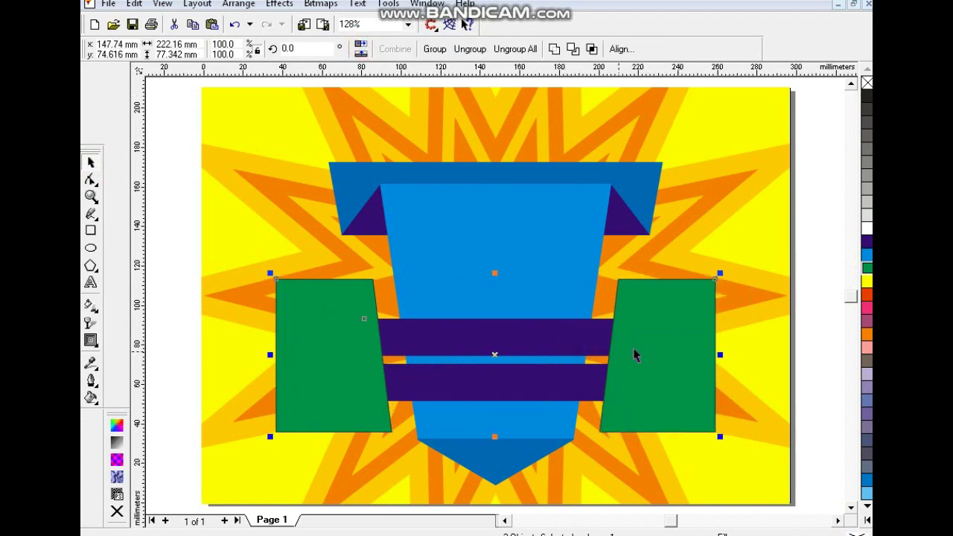
Trim the ends of both bands with the green shapes and delete the green shapes.
key("Escape")
left_click(666, 332)
left_click(395, 49)
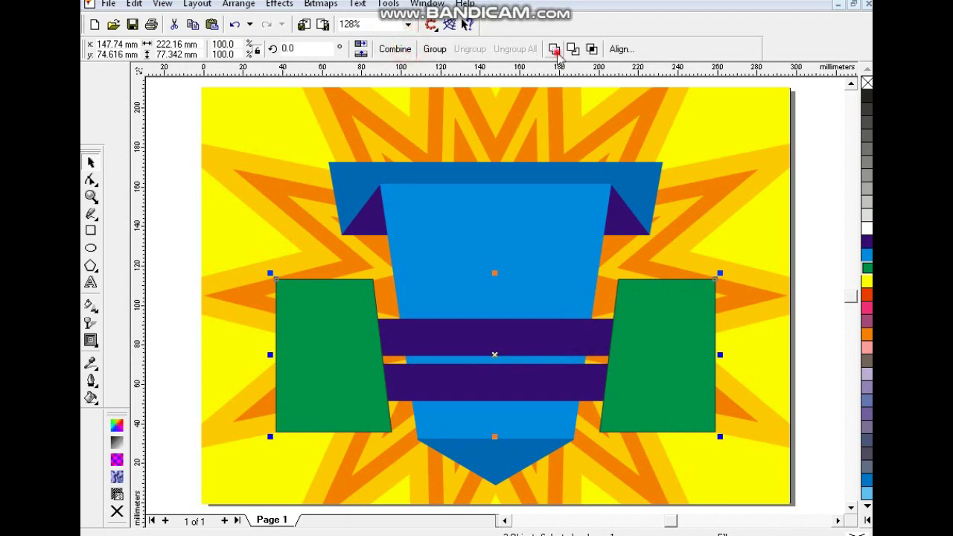
left_click(573, 49)
key("Escape")
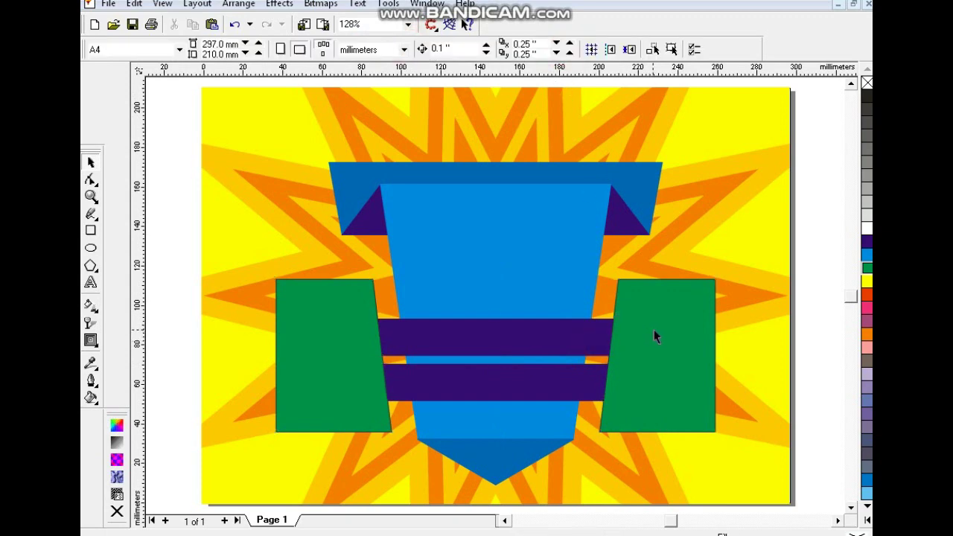
left_click(654, 329)
key("Delete")
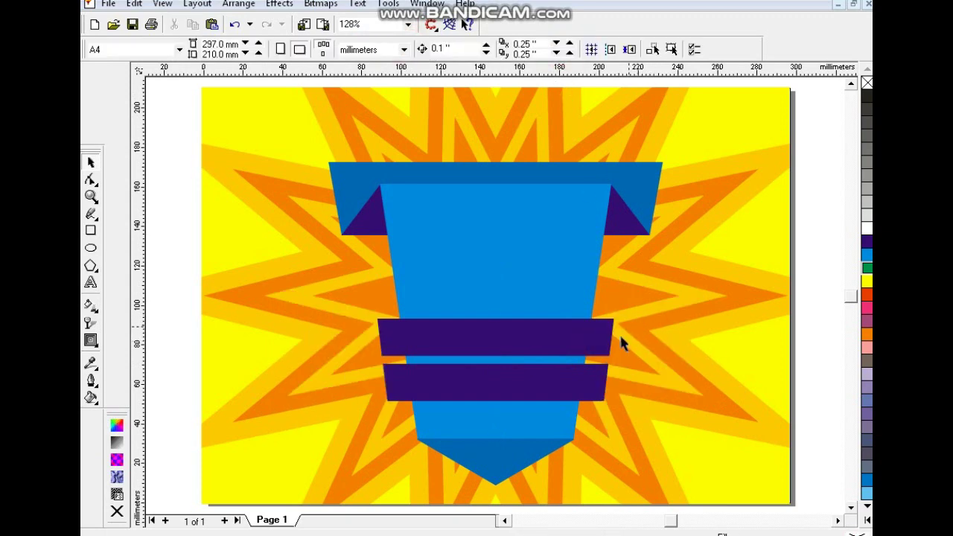
Break the two bands apart and move the upper band slightly upward to widen the gap.
left_click(505, 386)
left_click(385, 49)
key("Escape")
left_click_drag(529, 343, 528, 335)
key("Escape")
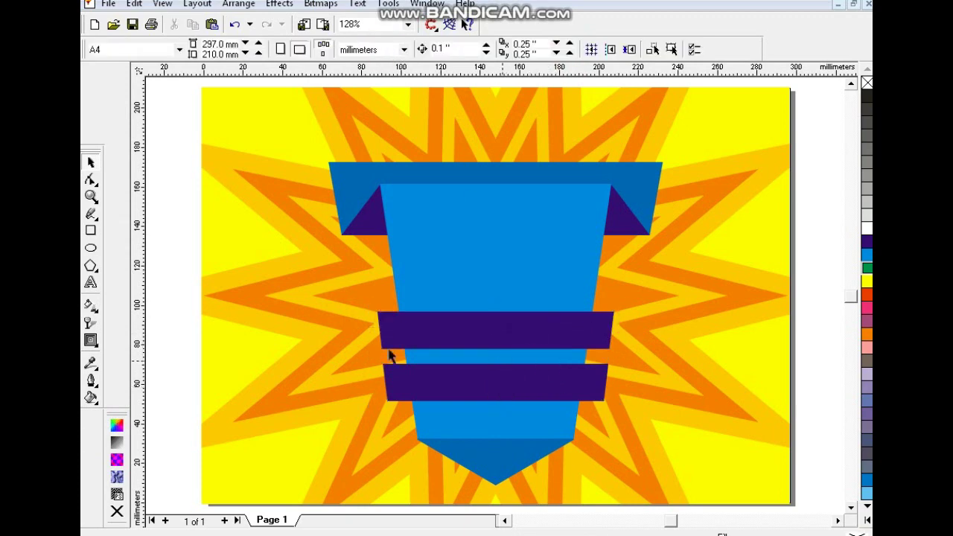
Recolour both bands to a lighter navy blue by mixing light blue into their dark blue fill.
left_click(90, 196)
left_click_drag(333, 262, 668, 432)
key("space")
left_click(400, 273)
left_click(488, 379, "shift")
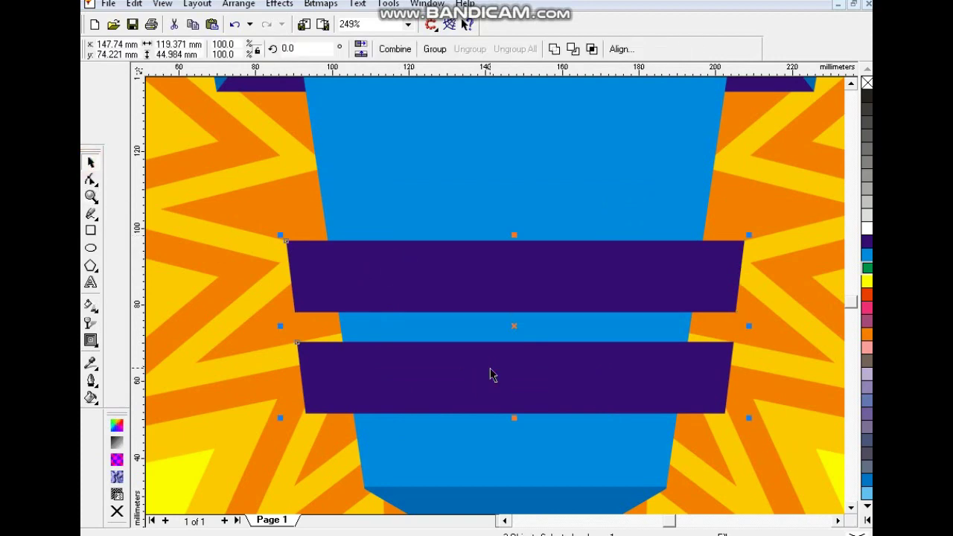
left_click(867, 242)
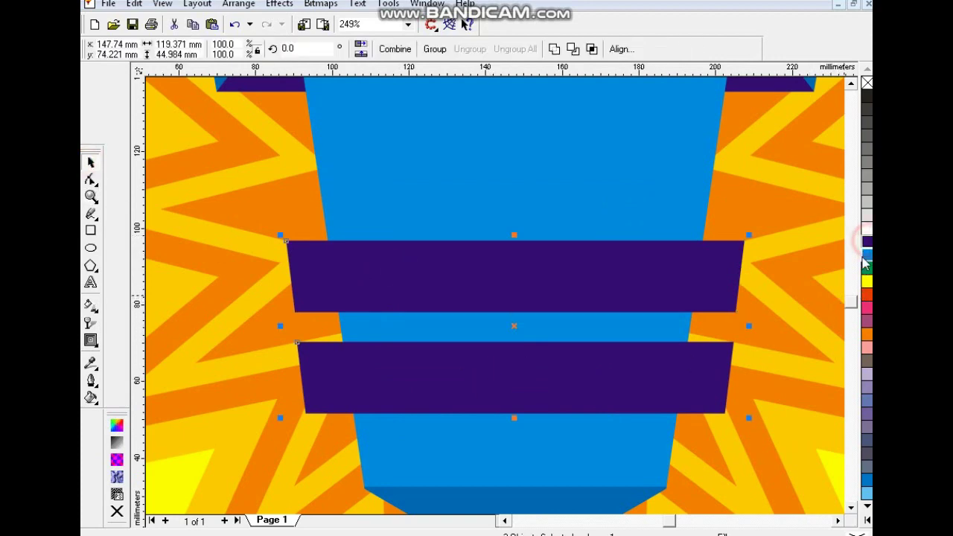
left_click(867, 256)
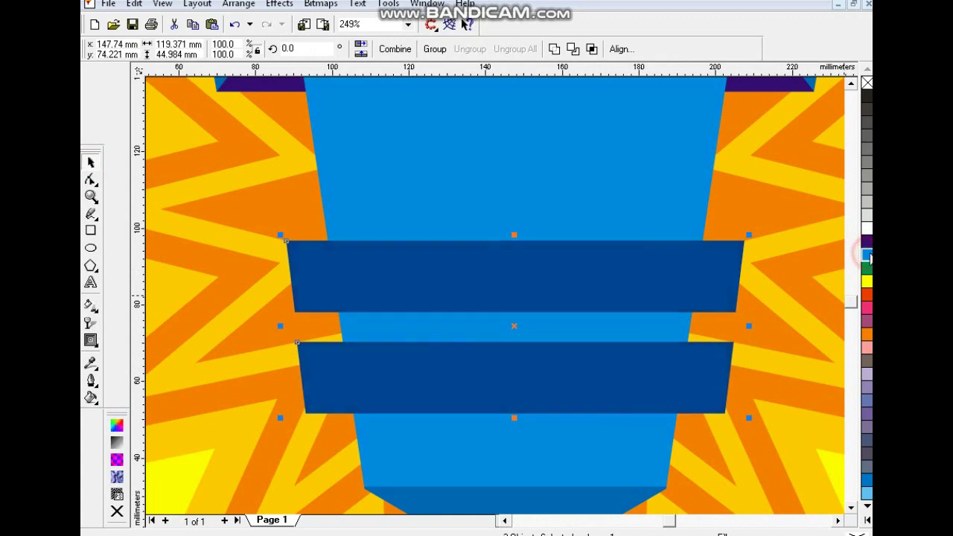
key("Escape")
Draw a small fold triangle from the upper band's top left corner and copy it to the lower band's top left corner.
left_click(91, 214)
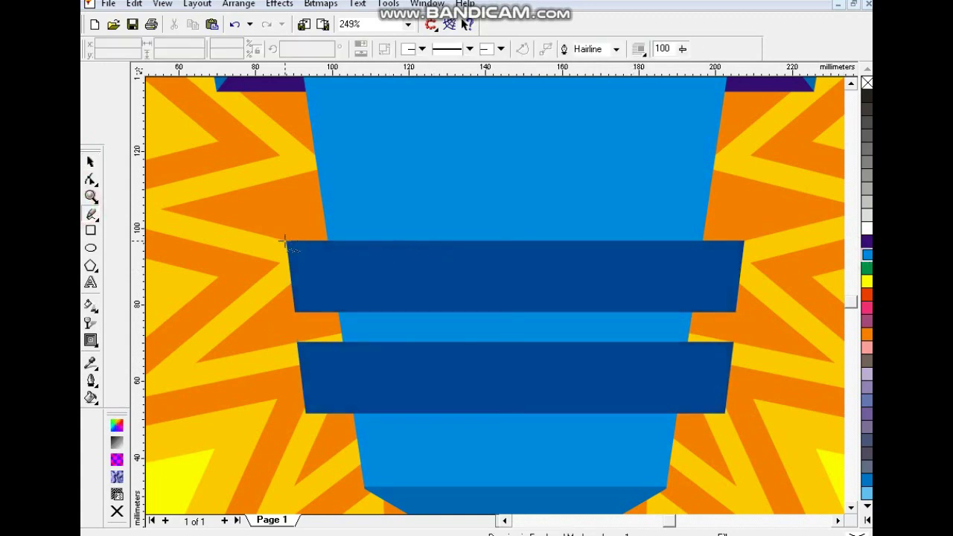
left_click(286, 241)
left_click(349, 209)
left_click(372, 263)
left_click(286, 242)
left_click(91, 162)
left_click_drag(327, 237, 339, 337)
Fill both fold triangles dark blue and send them behind the bands and the shield.
left_click(356, 223, "shift")
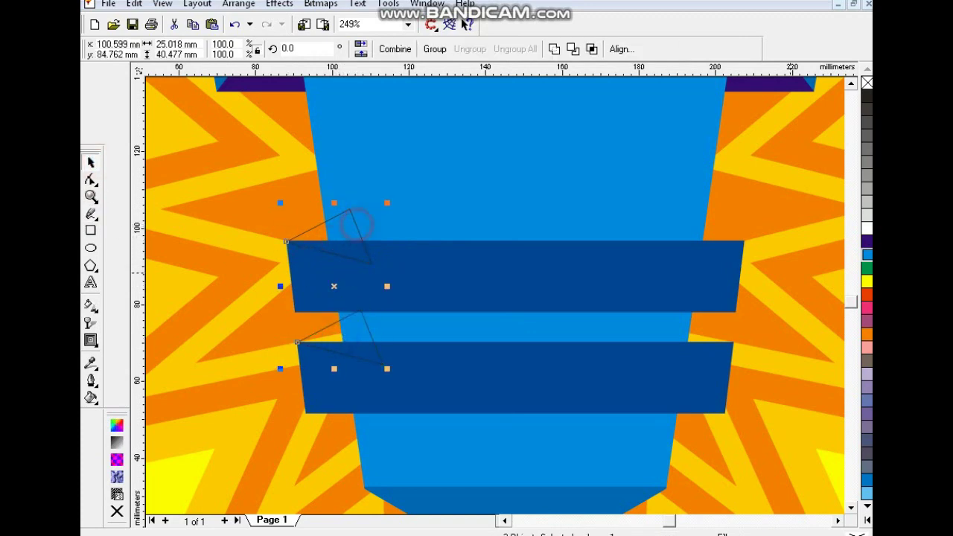
left_click(868, 242)
key("ctrl+Page_Down")
key("ctrl+Page_Down")
key("ctrl+Page_Down")
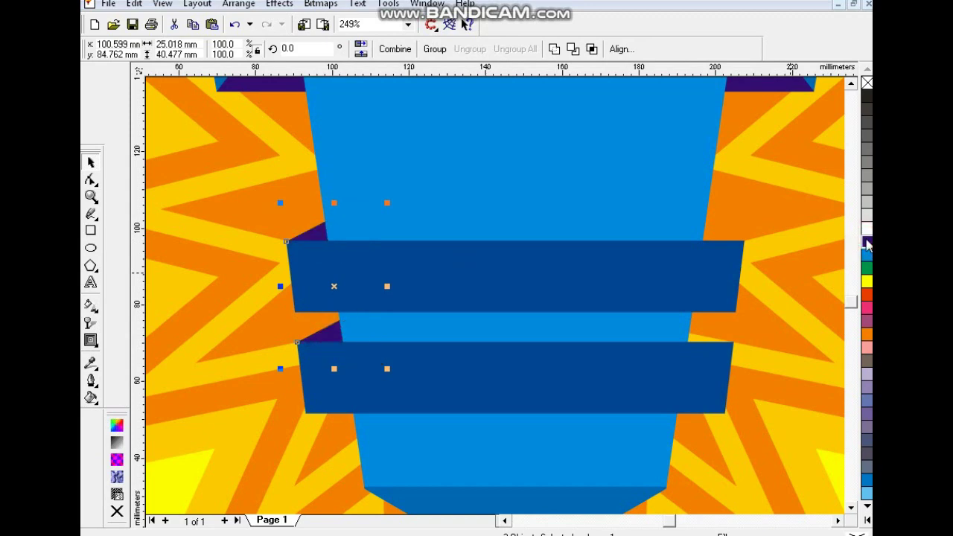
Mirror copies of the two fold triangles horizontally and place them at the top right corners of the two bands.
left_click(364, 46)
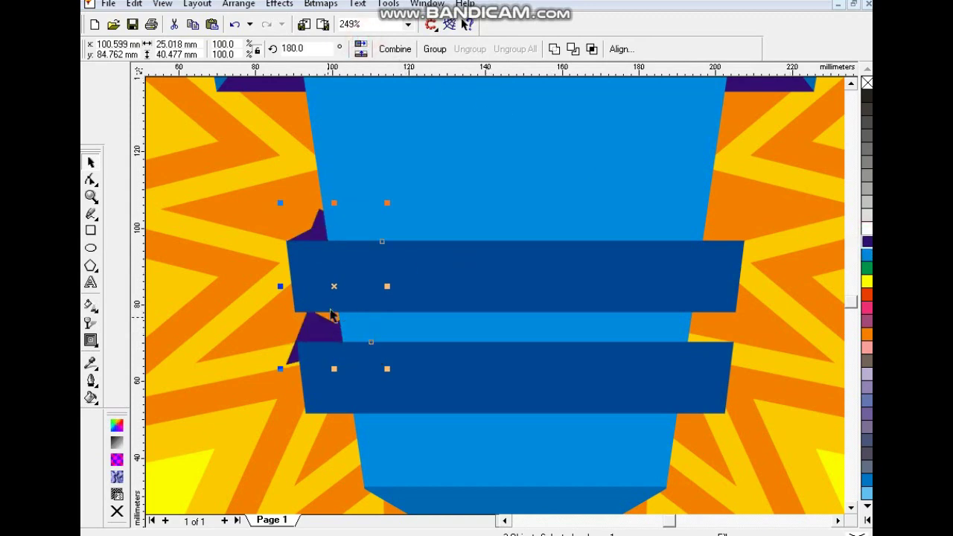
left_click_drag(336, 285, 700, 318)
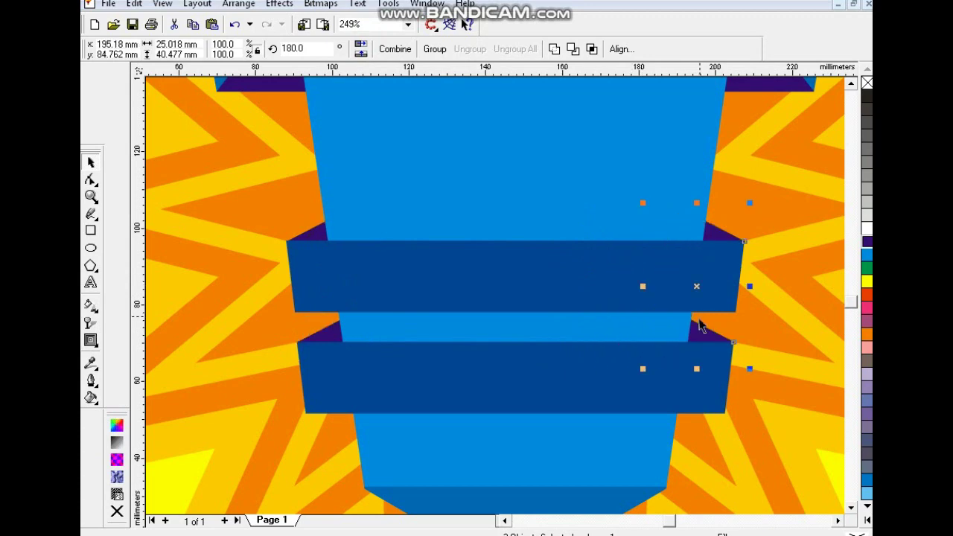
key("F4")
key("Escape")
left_click(691, 304)
key("Escape")
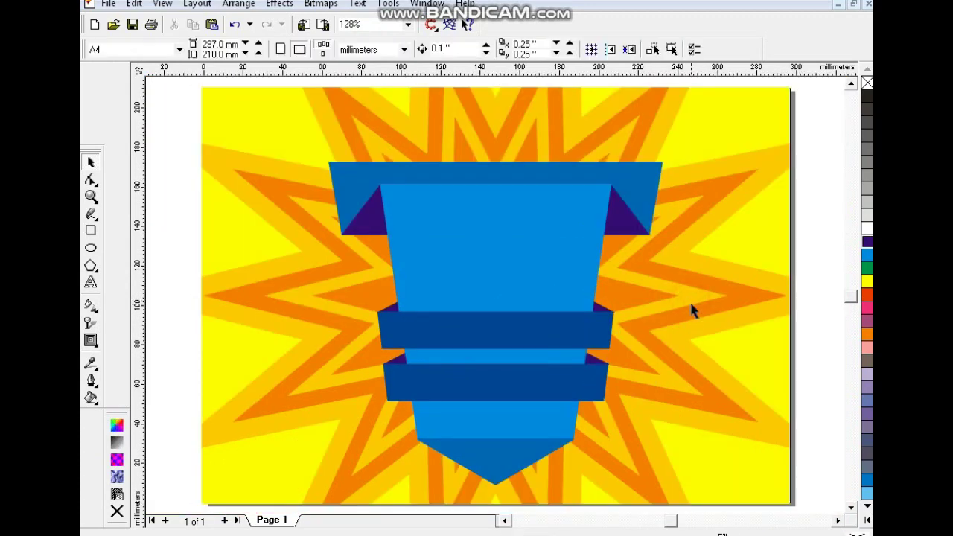
Shrink the whole shield with its ribbons slightly and move it a little lower on the starburst.
left_click_drag(166, 137, 697, 505)
left_click_drag(670, 153, 663, 178)
left_click_drag(553, 240, 555, 248)
key("Escape")
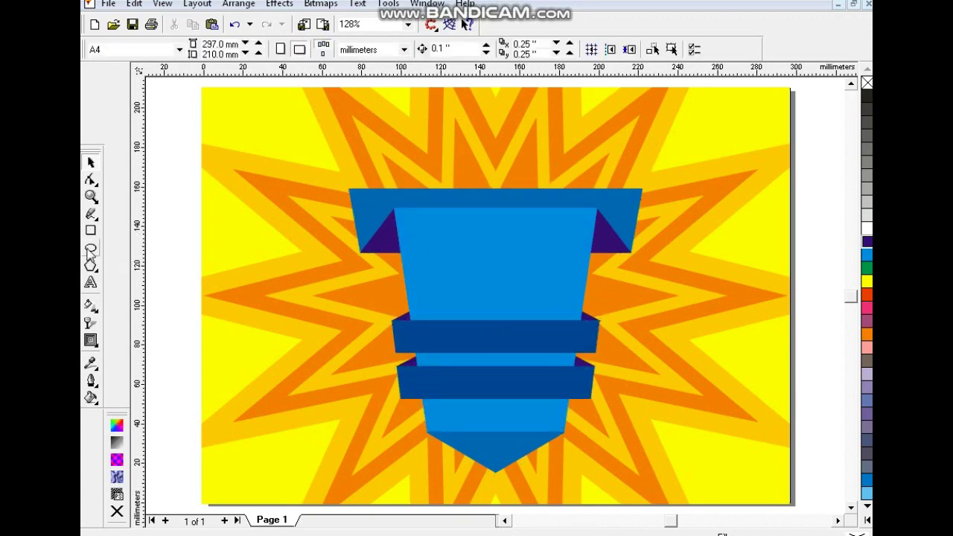
Draw a circle about 72 mm in diameter over the shield's upper edge, centred on the shield, and fill it purple.
left_click(91, 250)
left_click_drag(429, 131, 533, 272)
left_click(90, 163)
left_click(511, 304)
key("Escape")
left_click(562, 176)
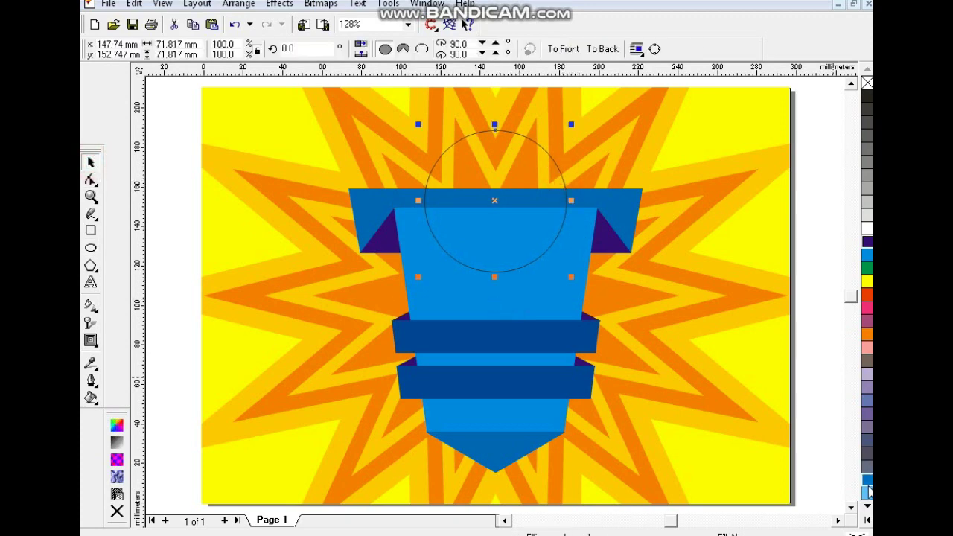
left_click(866, 526)
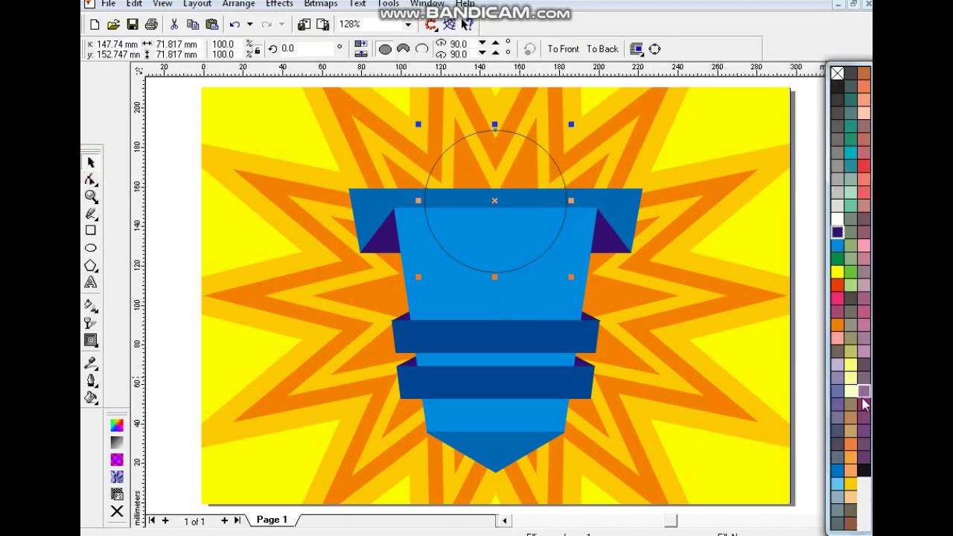
left_click(862, 407)
Add concentric copies about 66 mm and 61 mm wide inside the circle, filling the middle one golden yellow and the innermost dark blue.
left_click_drag(573, 127, 567, 129)
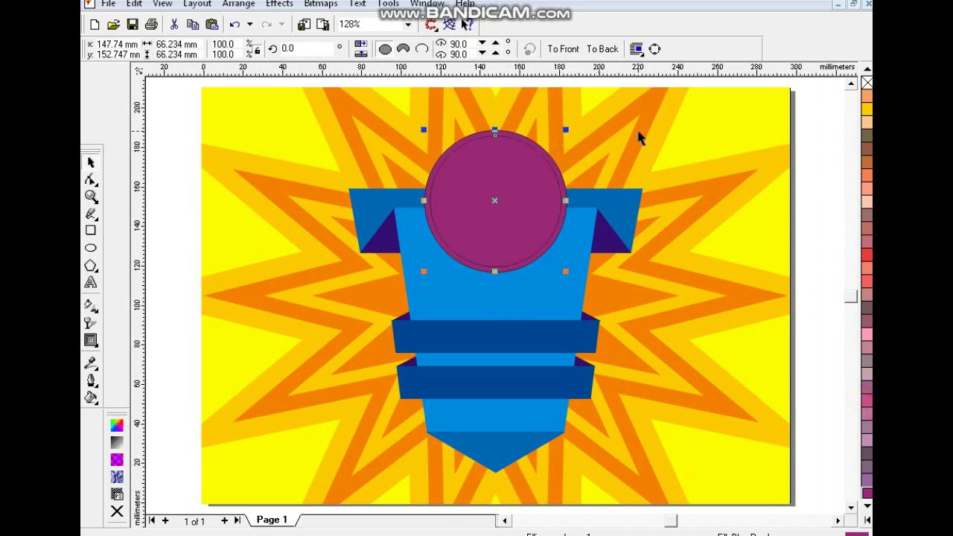
key("ctrl+r")
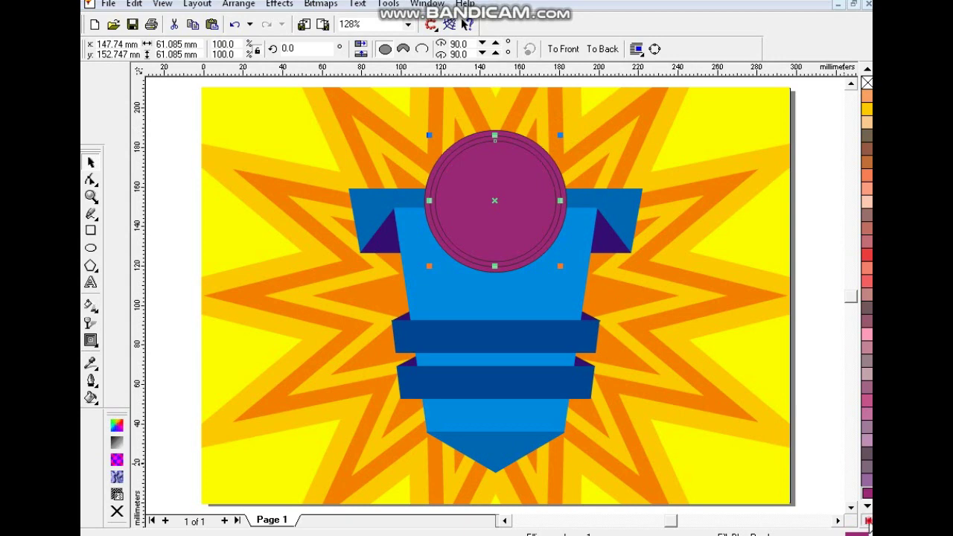
left_click(867, 521)
left_click(838, 233)
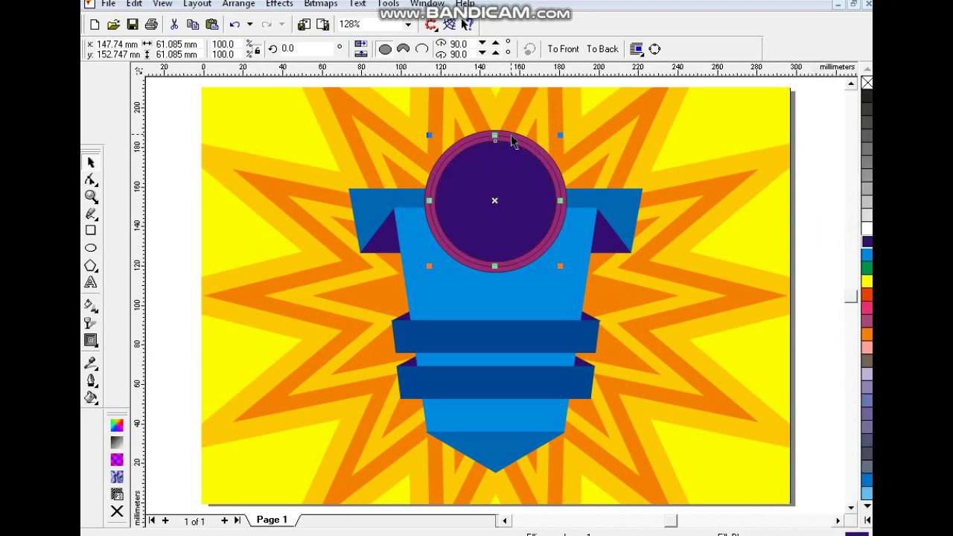
left_click(512, 138)
left_click(866, 521)
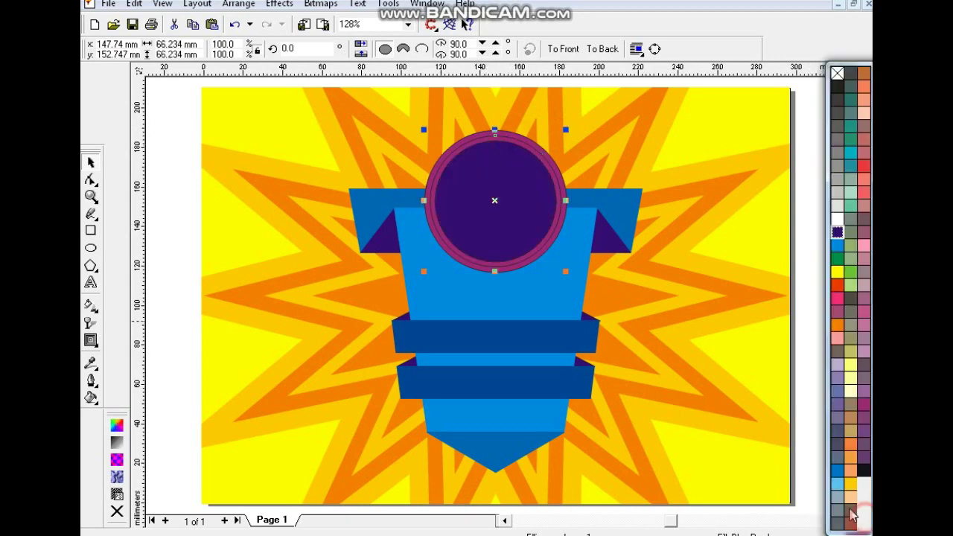
left_click(847, 485)
Remove the outlines of all three circles and enlarge the outer two to about 75 mm and 69 mm.
left_click_drag(343, 86, 581, 304)
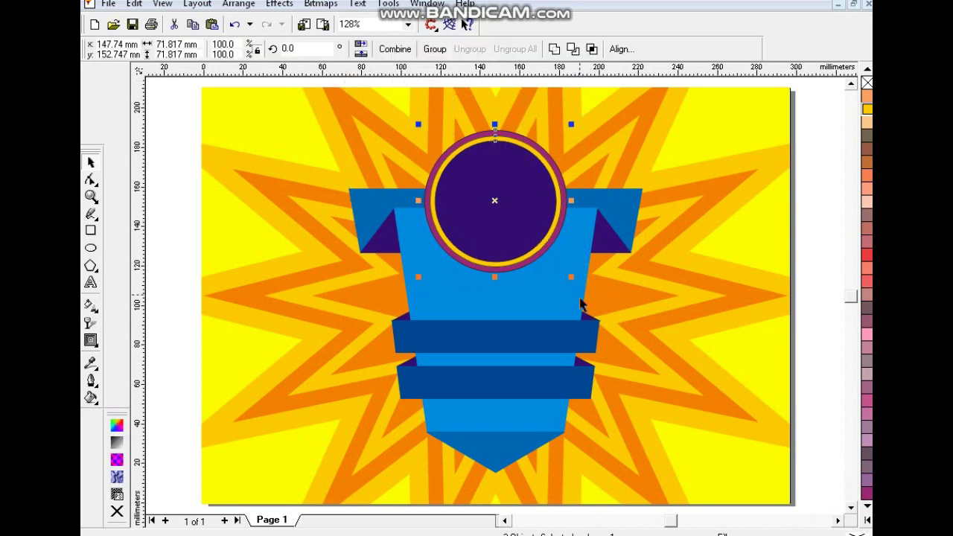
right_click(867, 83)
key("Escape")
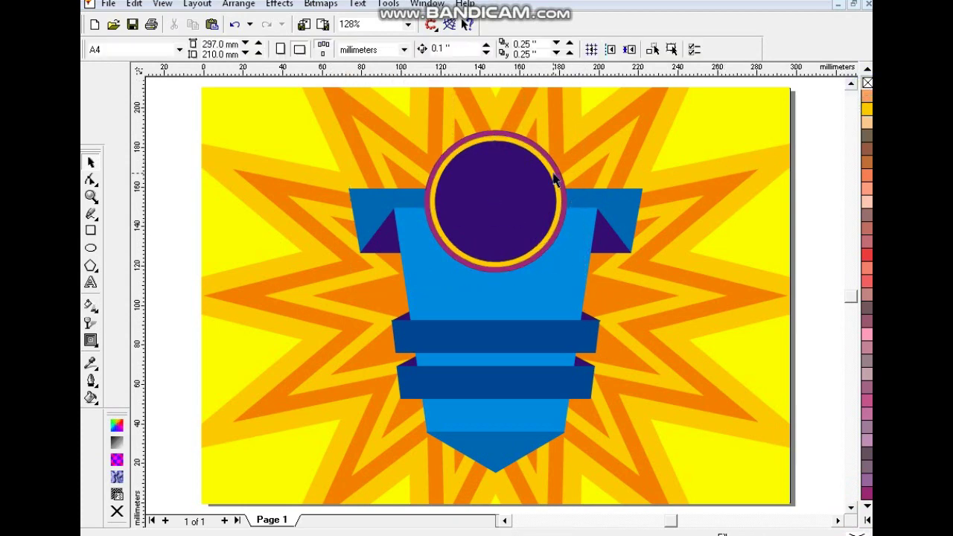
left_click(558, 165)
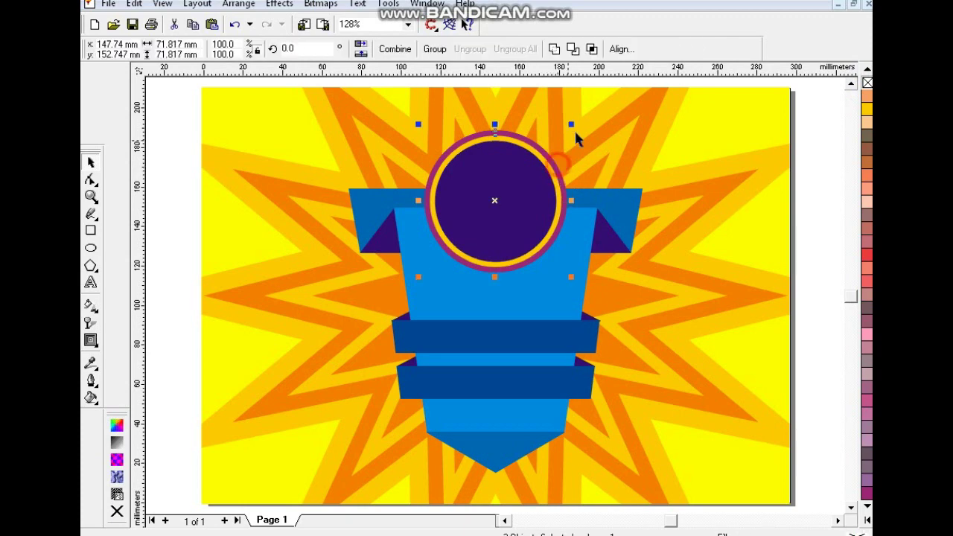
left_click_drag(576, 126, 584, 123)
Fill the middle circle of the badge with white.
left_click(528, 145)
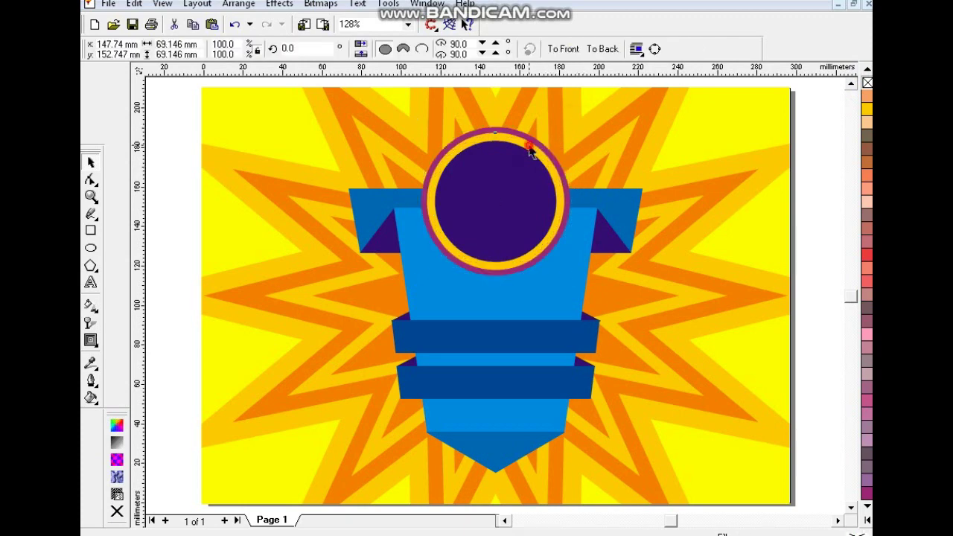
left_click(868, 521)
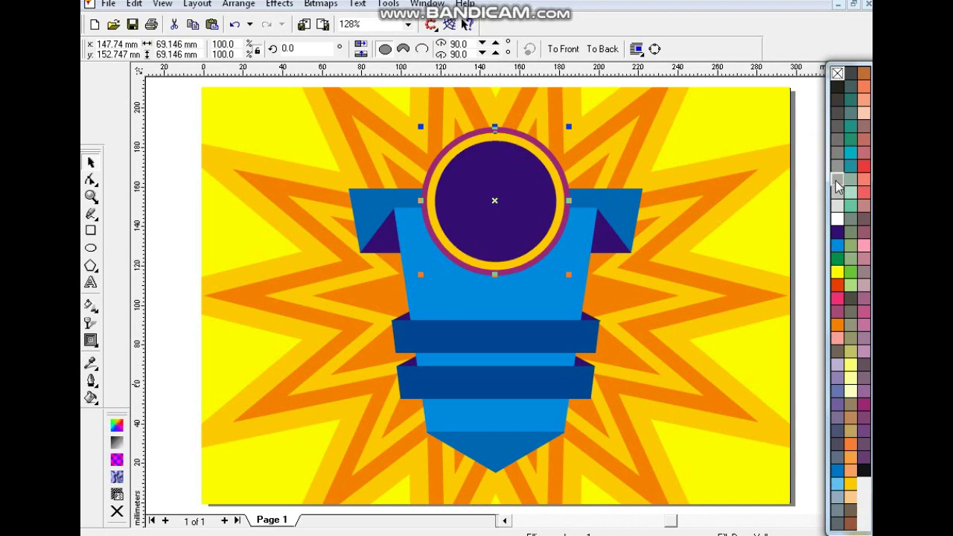
left_click(836, 223)
Try an orange fill on the badge's outer circle and undo it.
left_click(526, 144)
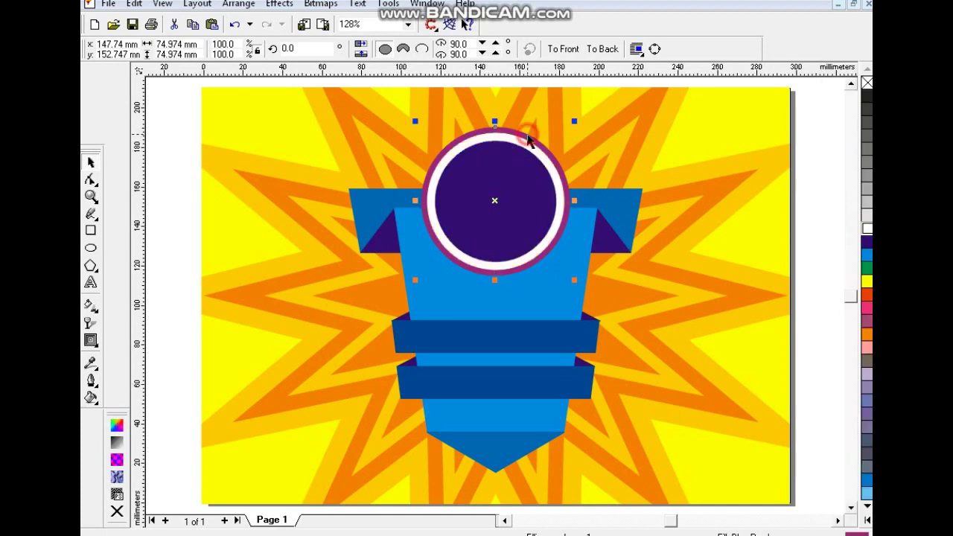
right_click(865, 335)
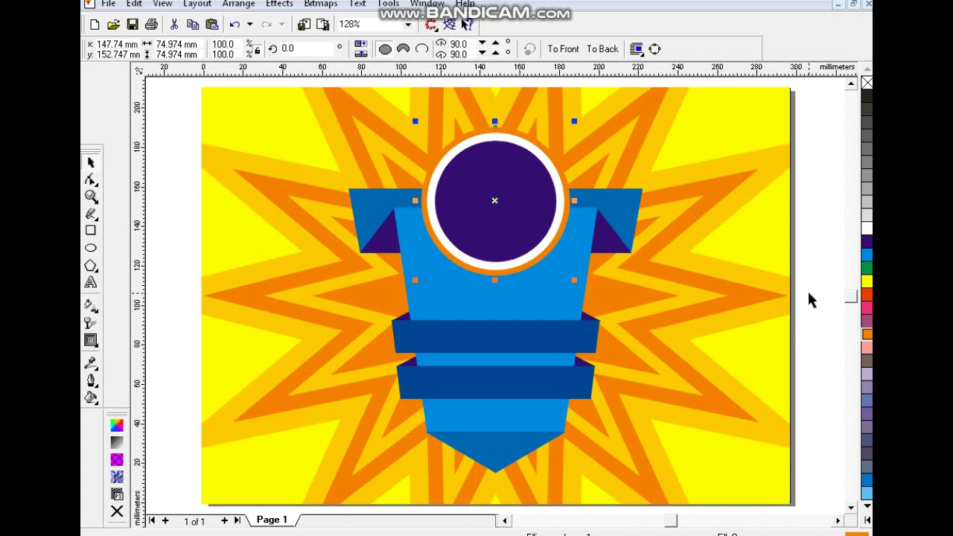
key("ctrl+z")
left_click(809, 287)
Add the text DISCOUNT beside the artwork and format it in bold white Arial.
left_click(91, 282)
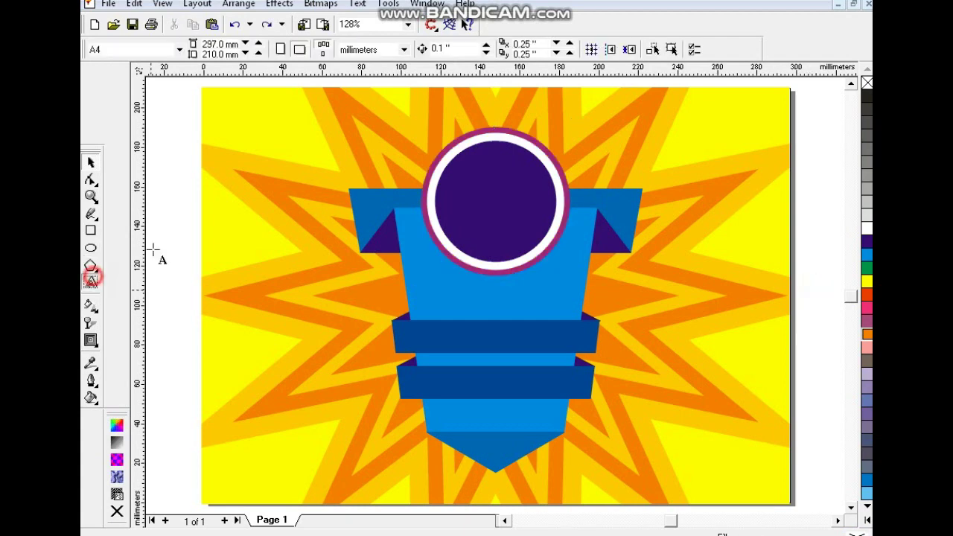
left_click(169, 240)
type("DISCOUNT")
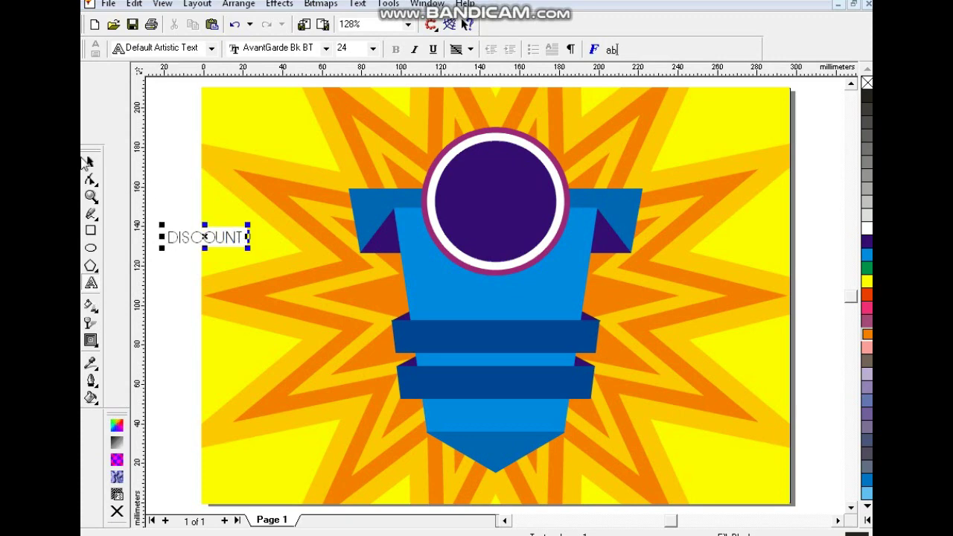
left_click(88, 160)
left_click(392, 46)
type("Arial")
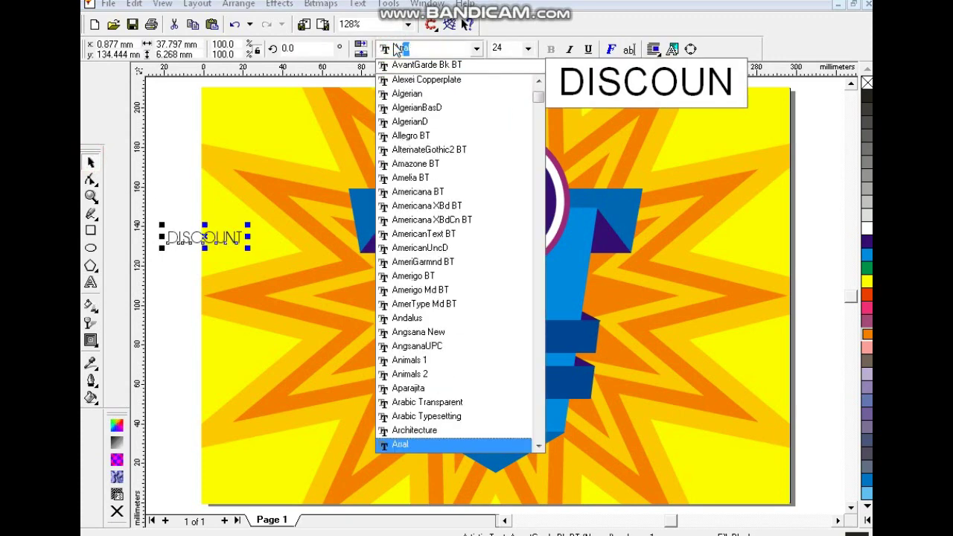
key("Return")
left_click(867, 229)
left_click(551, 49)
Place the DISCOUNT text in the upper part of the badge at about 20 pt and centre it horizontally on the circle.
left_click_drag(220, 236, 502, 196)
left_click(513, 194, "shift")
key("c")
key("Escape")
Copy the DISCOUNT text below itself, change the copy to 50 and enlarge it to about 107 pt.
right_click(502, 196)
left_click(91, 284)
key("ctrl+a")
type("50")
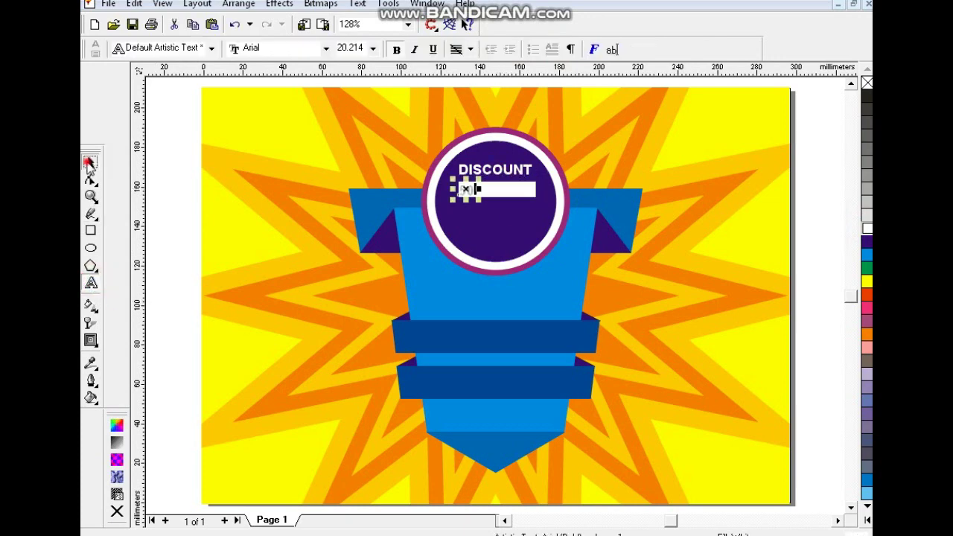
left_click(89, 163)
left_click_drag(477, 206, 508, 231)
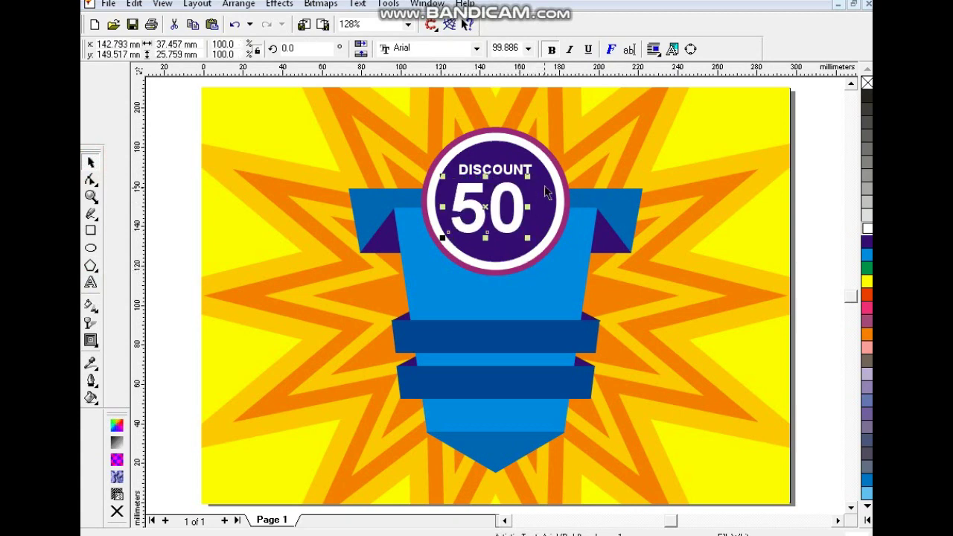
left_click_drag(526, 178, 533, 172)
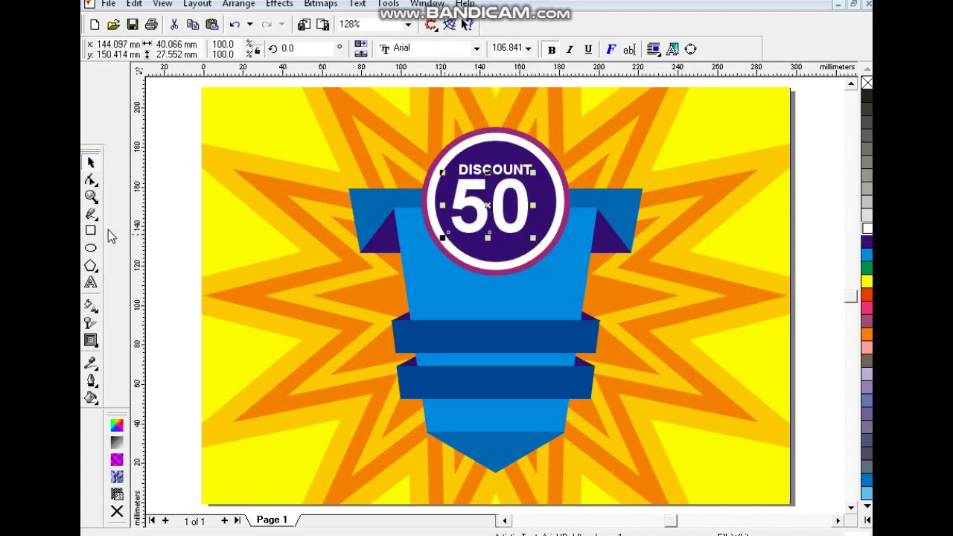
Extend the number to 50%, narrow it to fit inside the badge and centre it under DISCOUNT.
left_click(91, 282)
type("%")
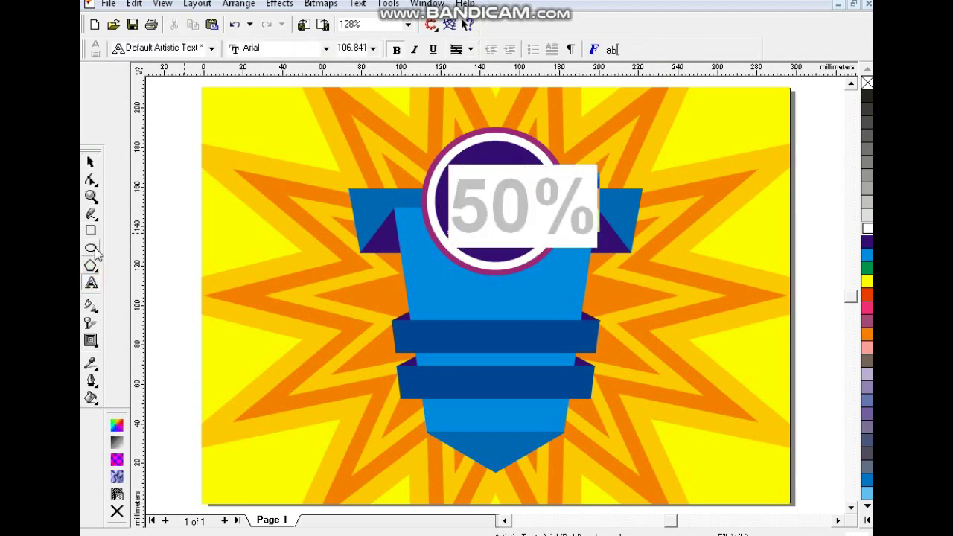
left_click(91, 162)
left_click_drag(598, 211, 559, 211)
left_click(521, 169, "shift")
key("c")
key("Escape")
left_click(523, 245)
left_click_drag(557, 245, 534, 222)
key("Escape")
Copy the DISCOUNT text below the 50%, change the copy to OFF and centre it under the number.
left_click_drag(519, 179, 519, 258)
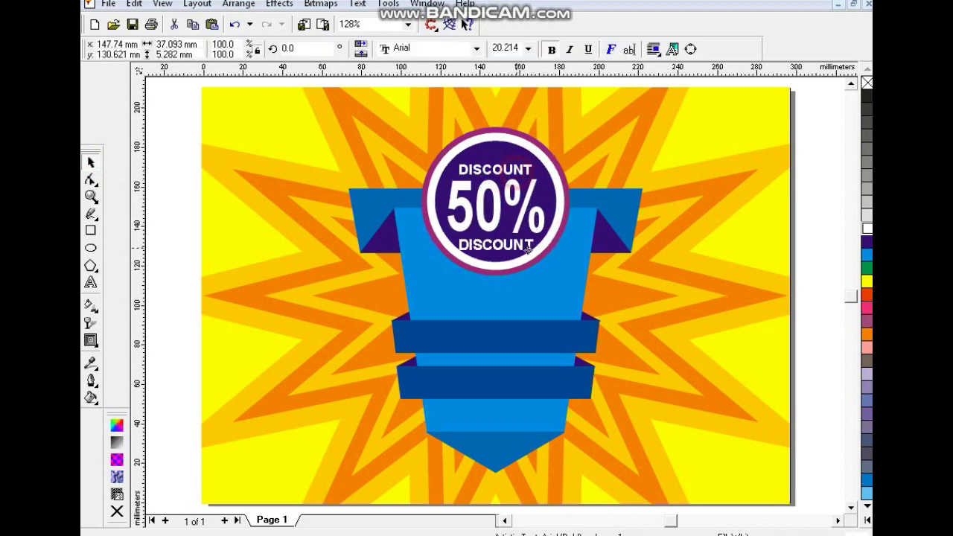
left_click(92, 284)
key("ctrl+a")
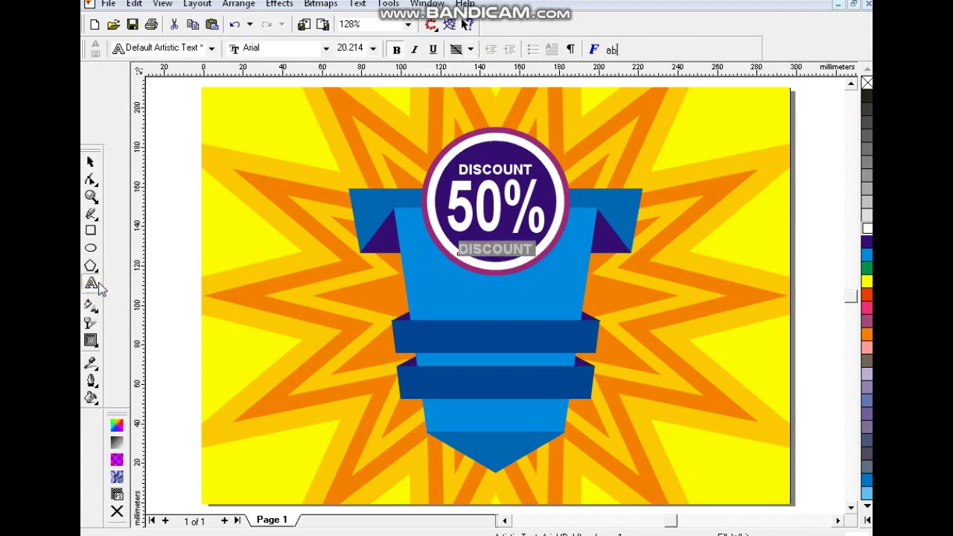
type("O")
left_click(93, 162)
left_click(487, 217, "shift")
key("c")
key("Escape")
Copy the OFF text below the badge, change the copy to SALE and set its font to Aachen BT.
left_click(505, 250)
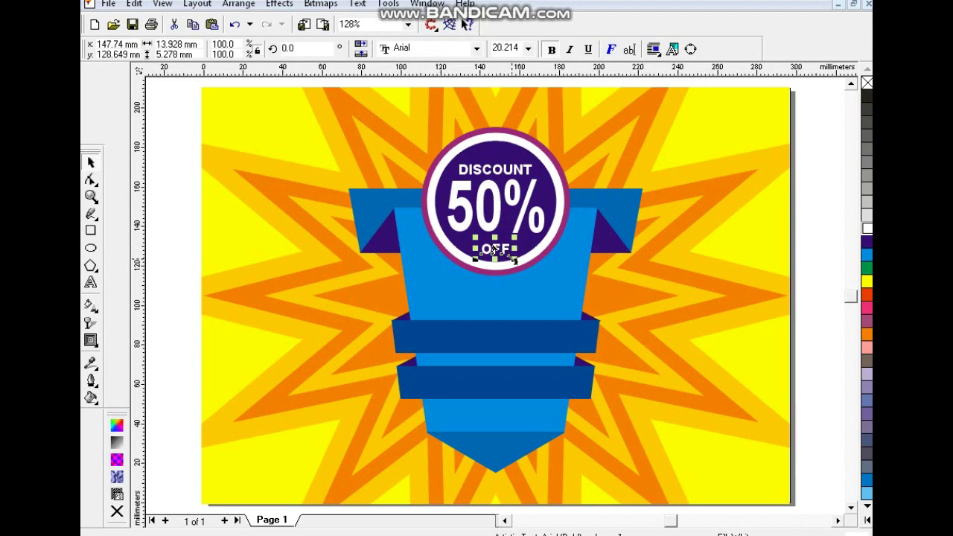
key("Escape")
left_click_drag(507, 255, 506, 301)
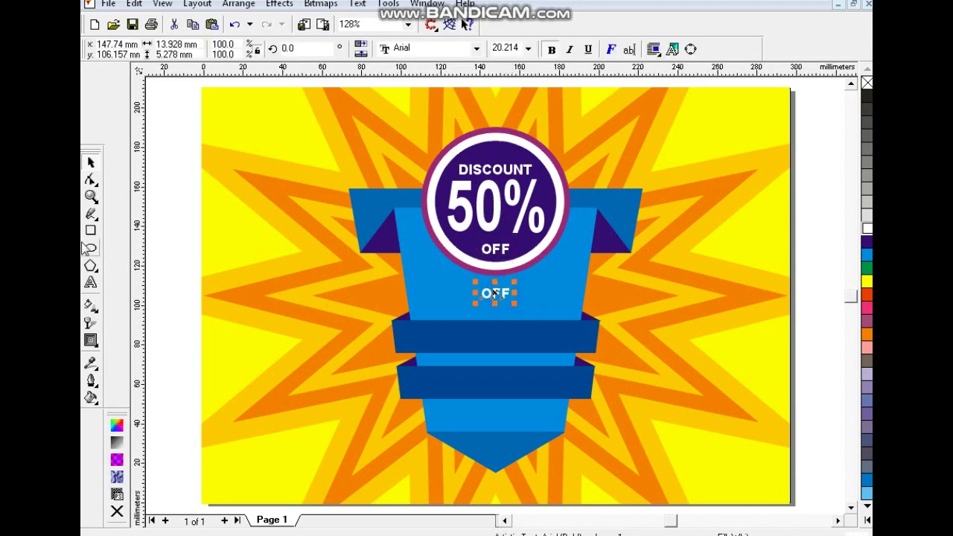
left_click(88, 283)
key("ctrl+a")
type("s")
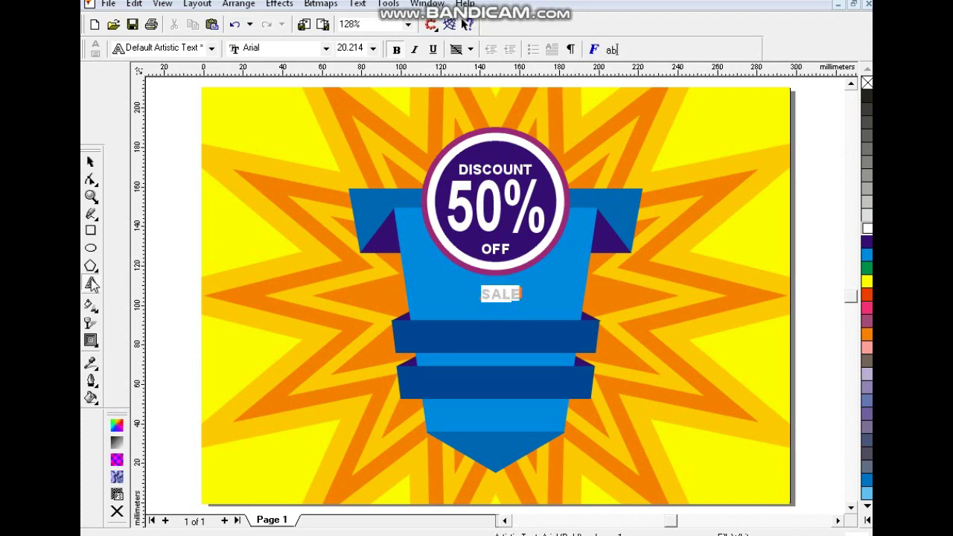
left_click(91, 163)
left_click(456, 54)
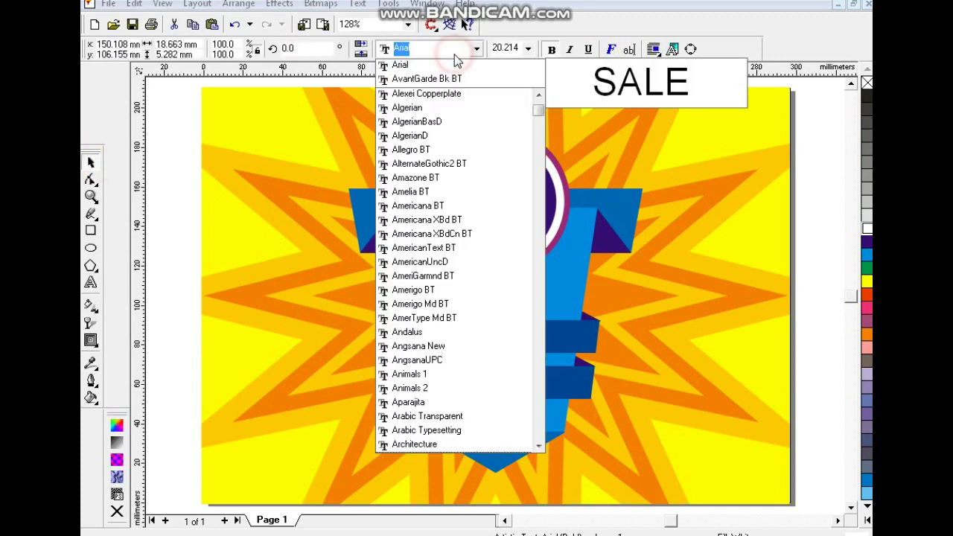
key("Down")
key("Return")
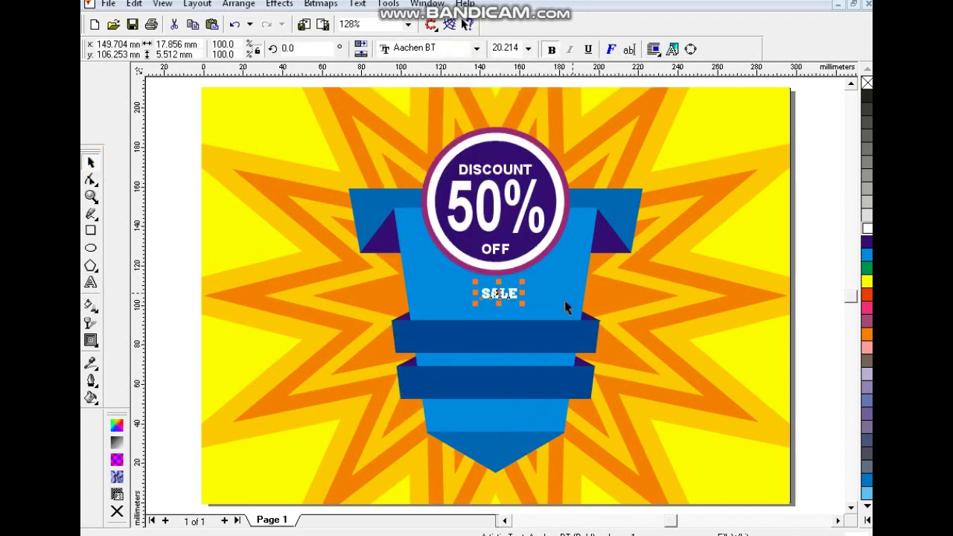
Enlarge the SALE text to fill most of the shield's width between badge and upper band, and centre it on the shield.
left_click_drag(524, 304, 570, 319)
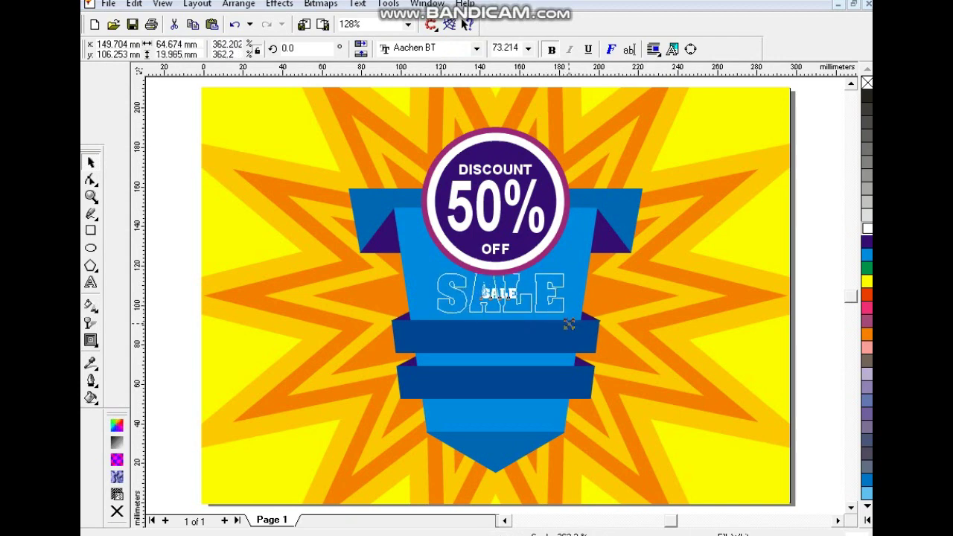
left_click_drag(506, 310, 505, 313)
left_click_drag(497, 271, 498, 275)
left_click_drag(566, 297, 575, 298)
left_click(574, 258, "shift")
key("c")
key("Escape")
Copy the OFF text onto the upper band and change the copy to SPECIAL OFFER.
left_click_drag(499, 238, 496, 335)
key("ctrl+z")
right_click(496, 334)
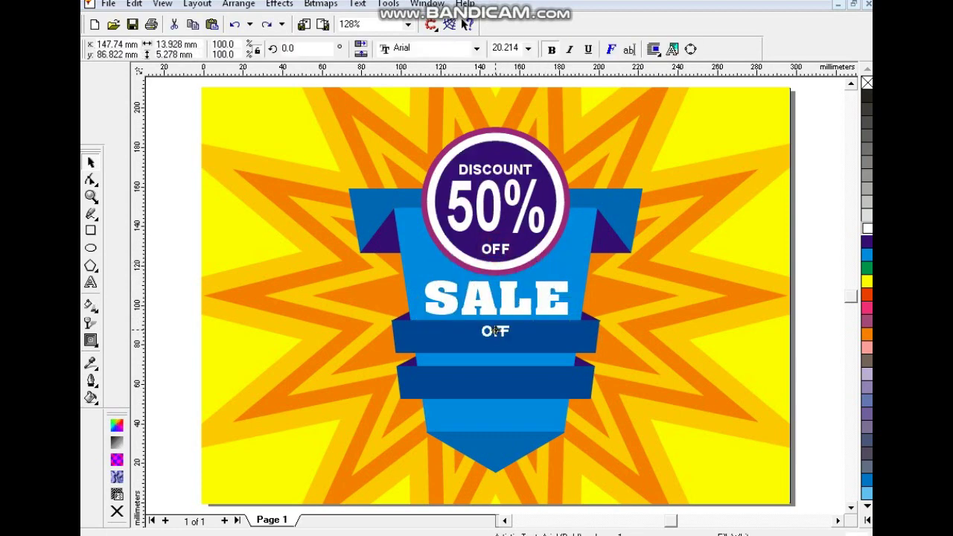
left_click(90, 285)
key("ctrl+a")
type("s")
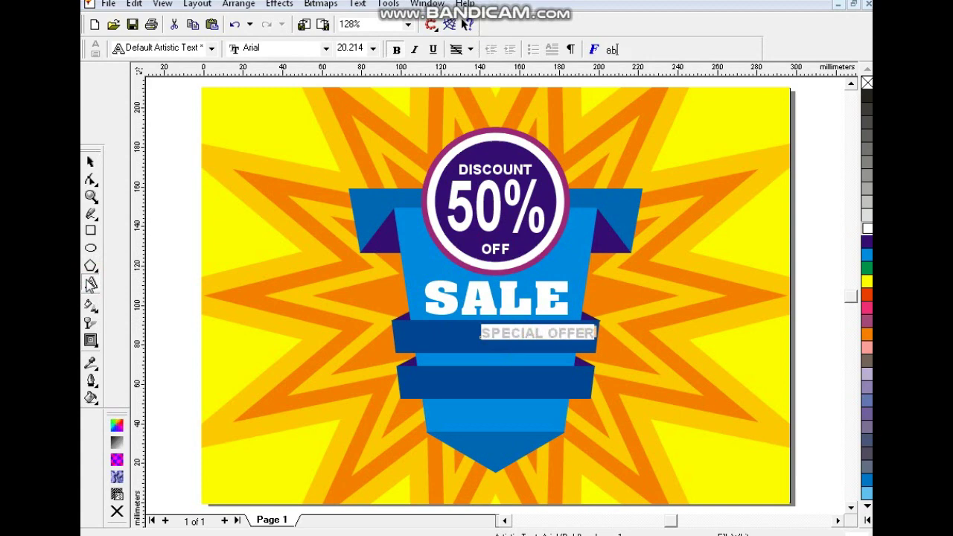
left_click(90, 161)
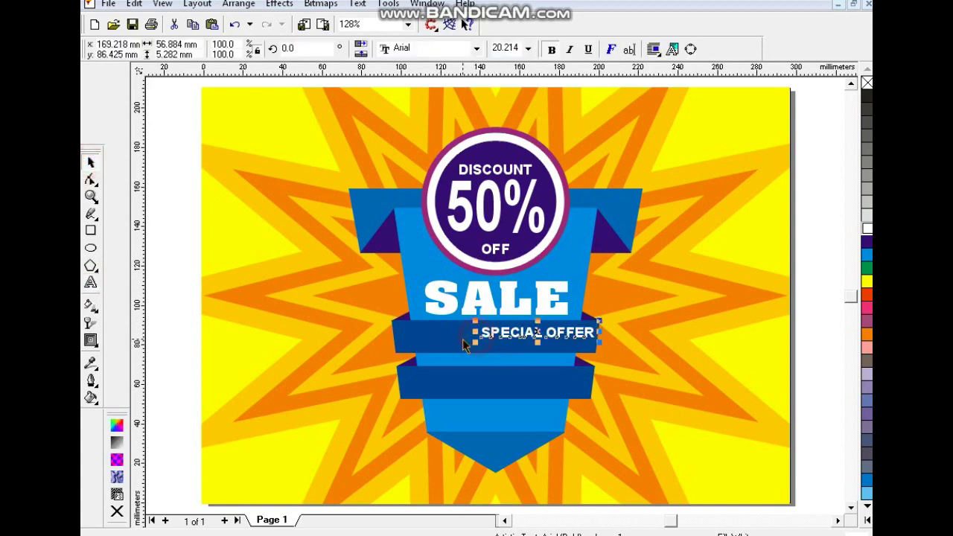
Centre the SPECIAL OFFER text on the upper band and enlarge it to about 79 mm wide.
left_click(462, 342, "shift")
key("c")
left_click(489, 334)
Copy the SPECIAL OFFER text onto the lower band and change the copy to LIMITED TIME ONLY.
left_click_drag(557, 343, 561, 391)
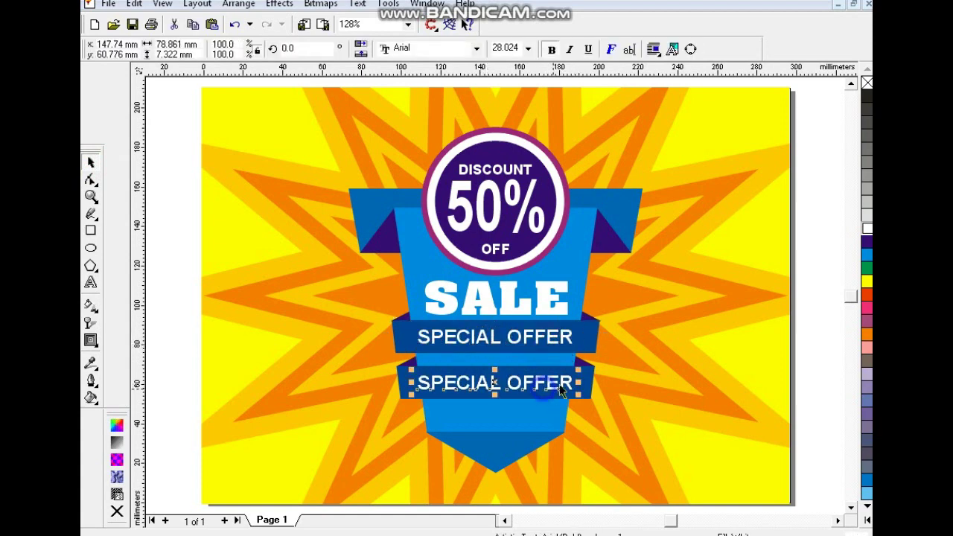
left_click(89, 289)
type("LIMITE")
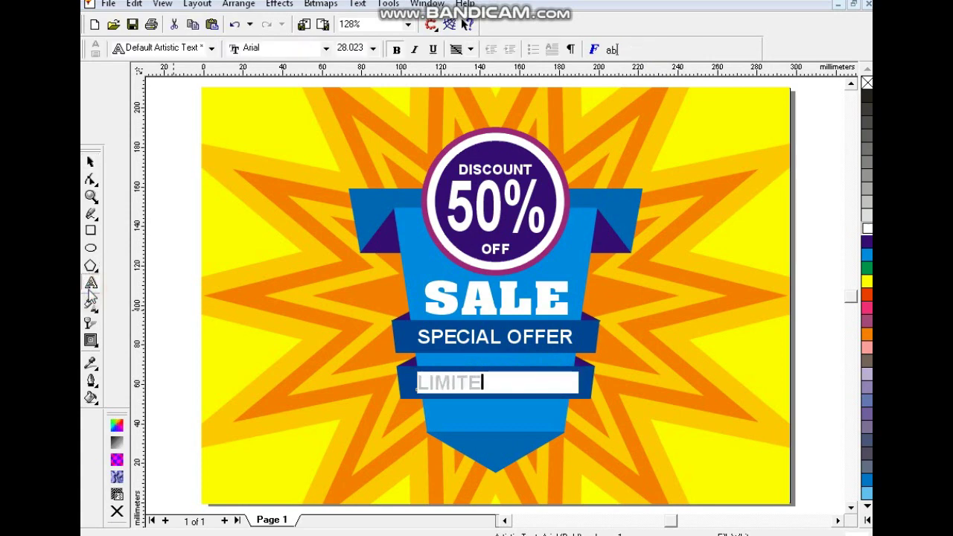
type("D TIME ONLY")
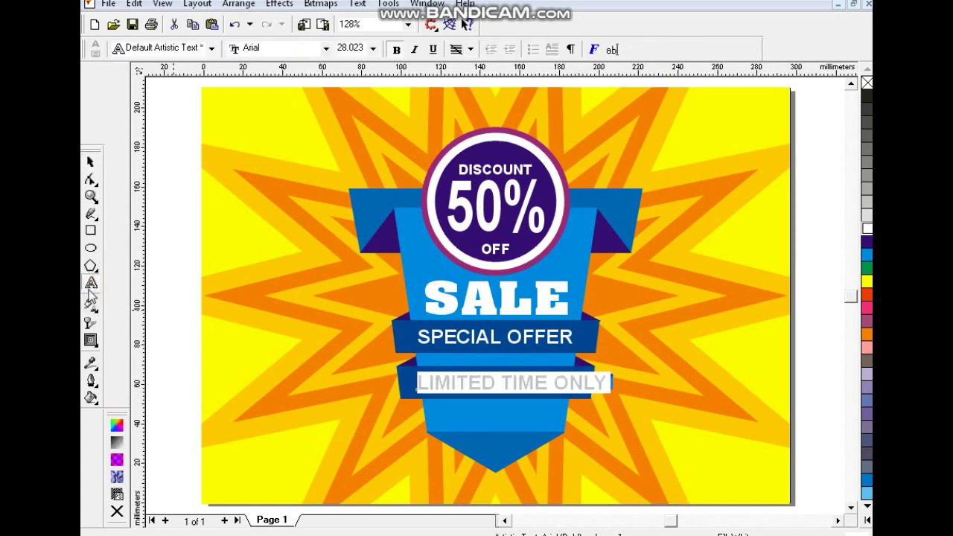
left_click(90, 161)
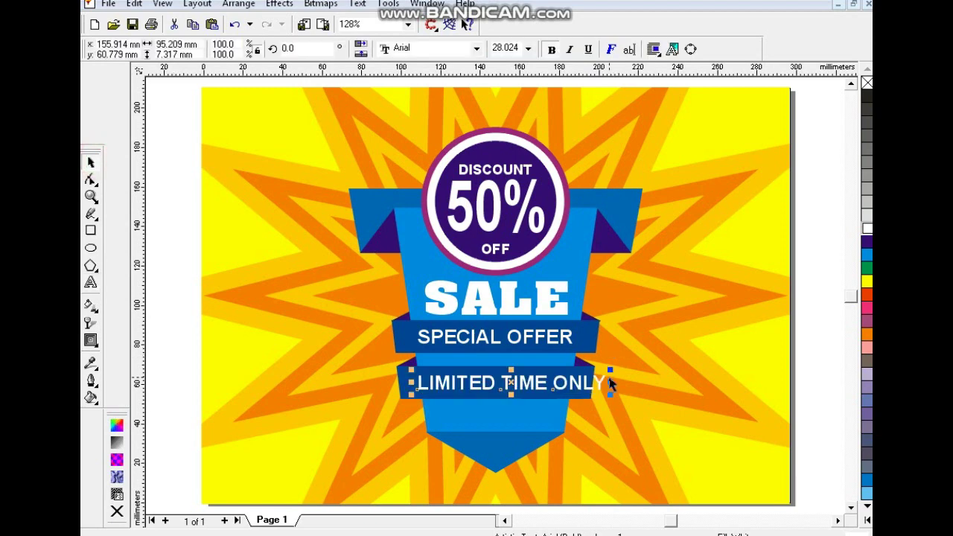
Narrow the LIMITED TIME ONLY text to fit within the lower band and centre it there.
left_click_drag(602, 382, 596, 385)
left_click(588, 376, "shift")
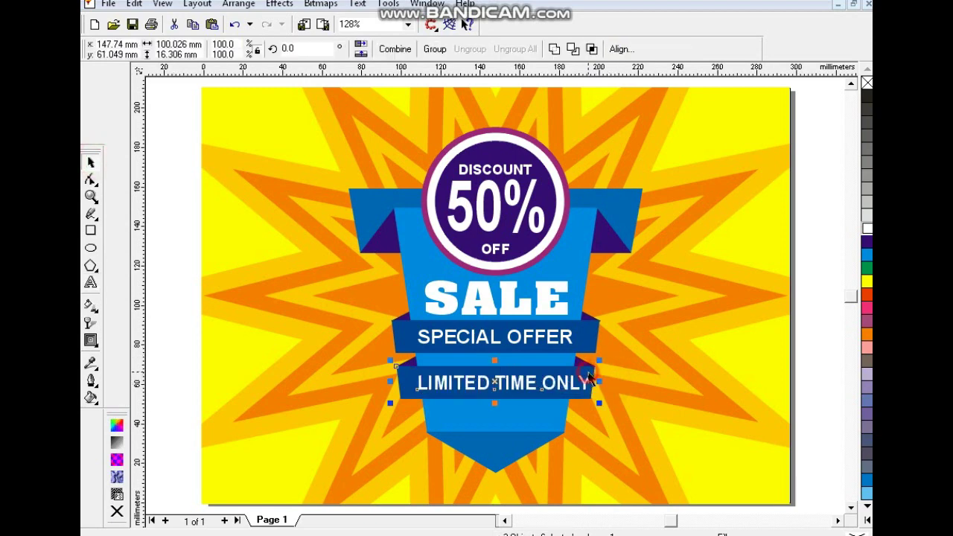
key("c")
key("Escape")
Create a single merged silhouette from all the badge, shield, ribbon and text objects and fill it black.
left_click(692, 307)
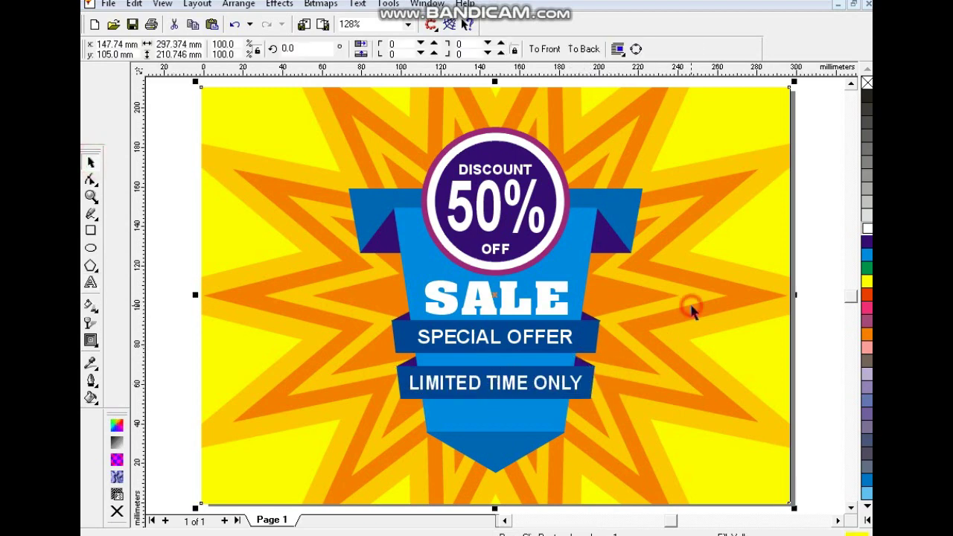
left_click(163, 174)
left_click_drag(370, 283, 700, 483)
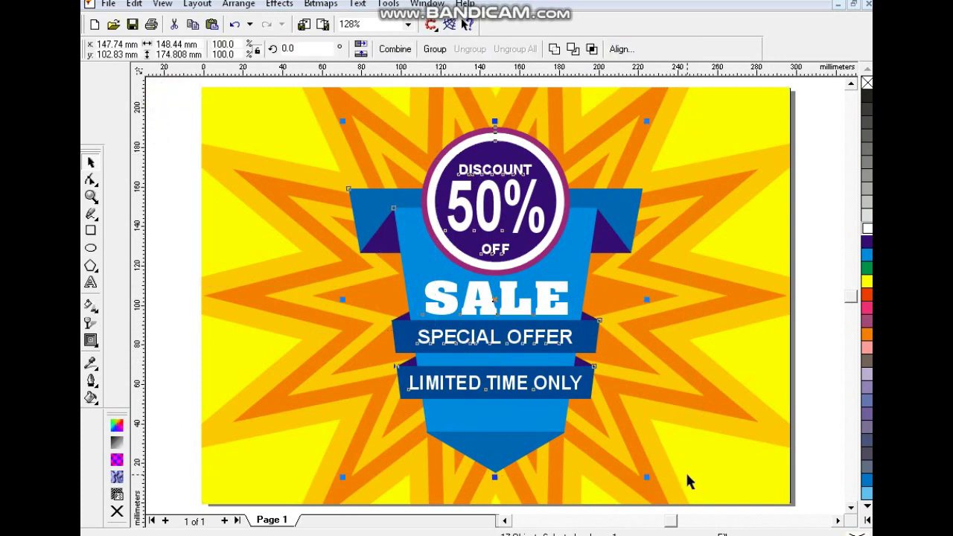
left_click(571, 49)
left_click(867, 97)
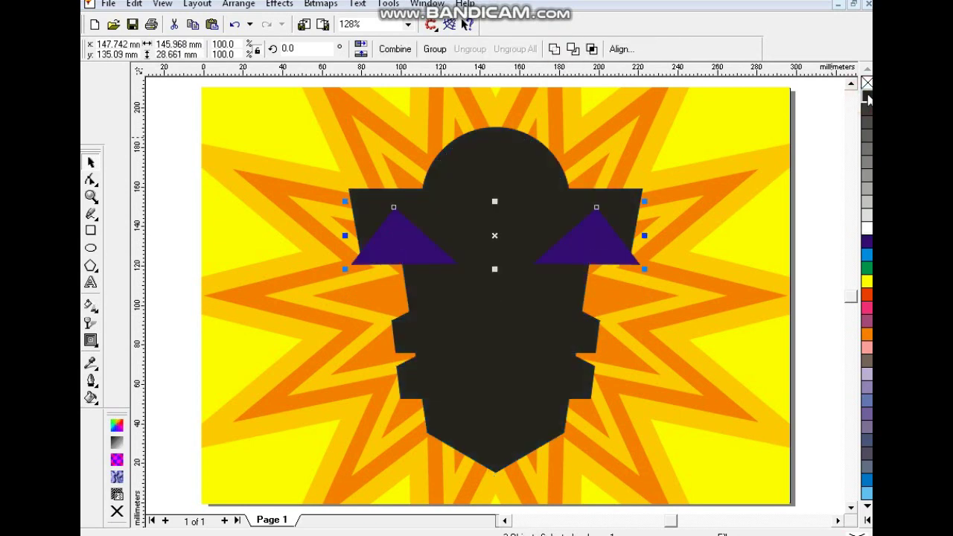
Offset the black silhouette slightly down and to the right and place it behind the shield artwork as a shadow.
key("Escape")
left_click_drag(503, 255, 509, 262)
key("ctrl+Page_Down")
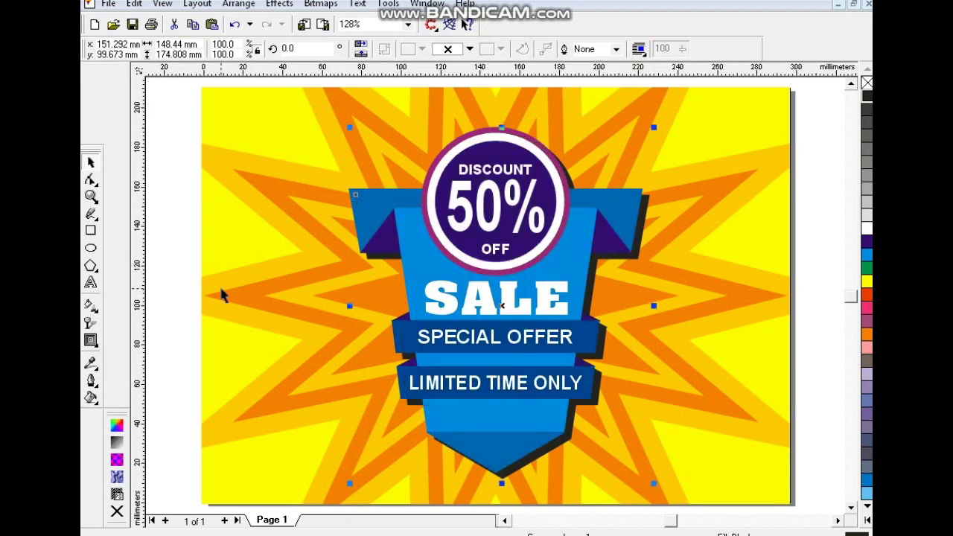
Apply a transparency to the black shadow shape and widen it on both sides to about 163 mm.
left_click(90, 323)
left_click_drag(510, 269, 640, 466)
left_click(90, 162)
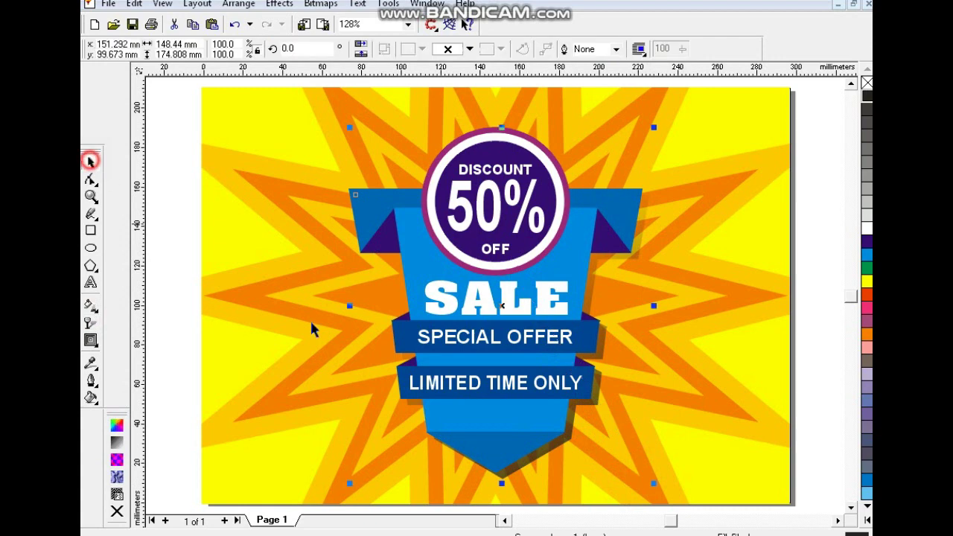
left_click_drag(351, 307, 335, 308)
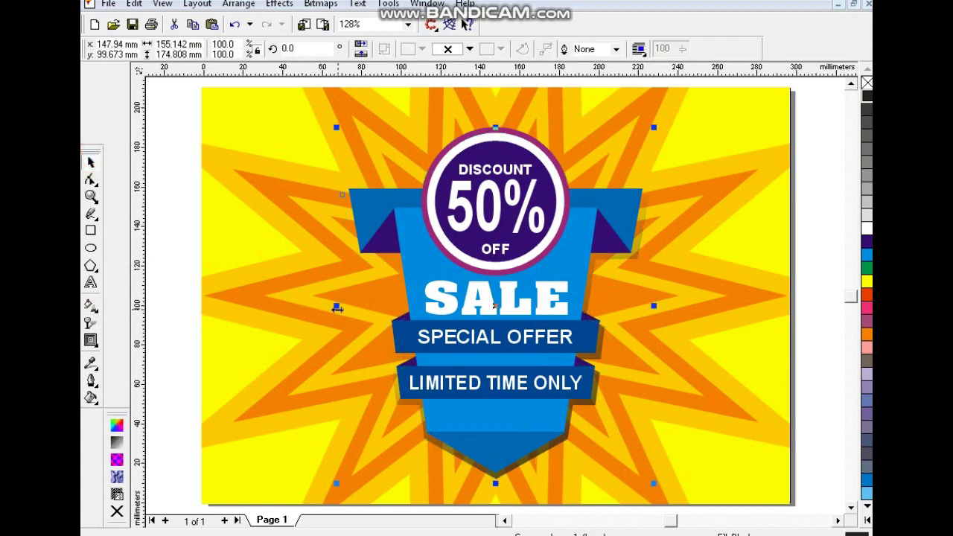
left_click_drag(661, 308, 662, 306)
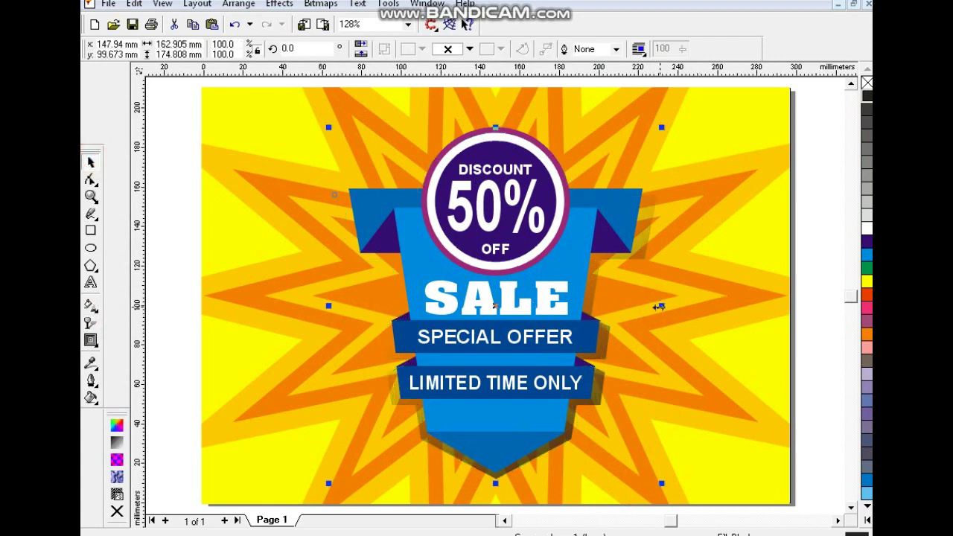
Try red, orange and white fills on the shadow shape, undoing them to return to black.
left_click(867, 293)
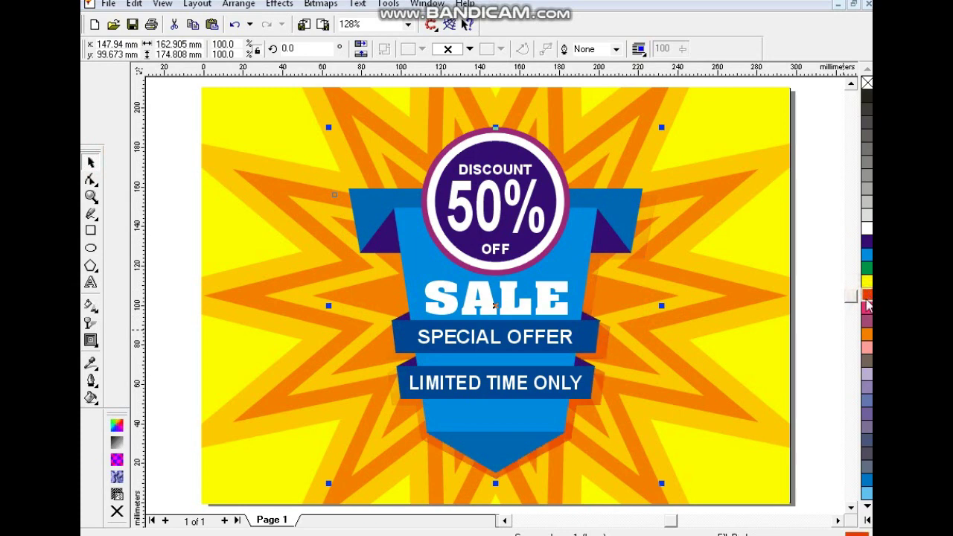
left_click(868, 336)
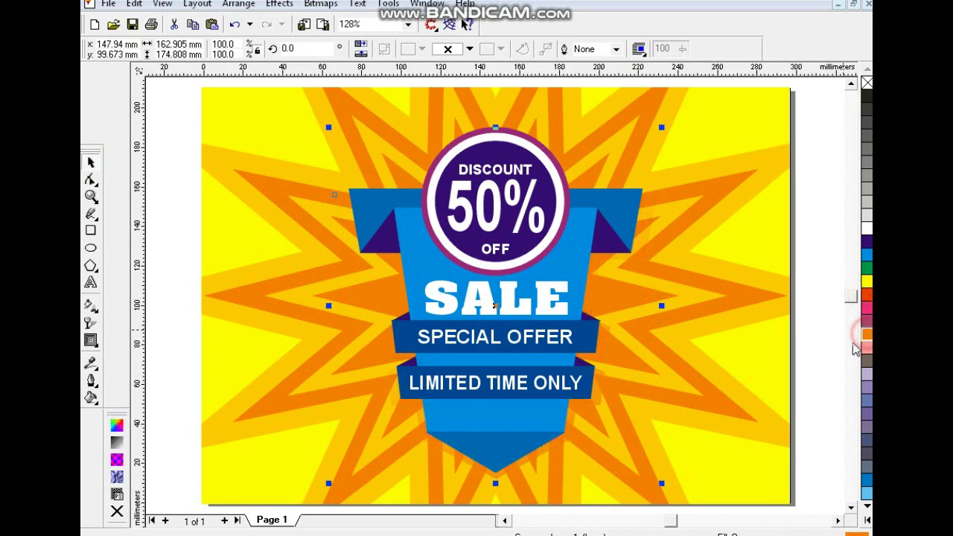
left_click(741, 137)
left_click(831, 214)
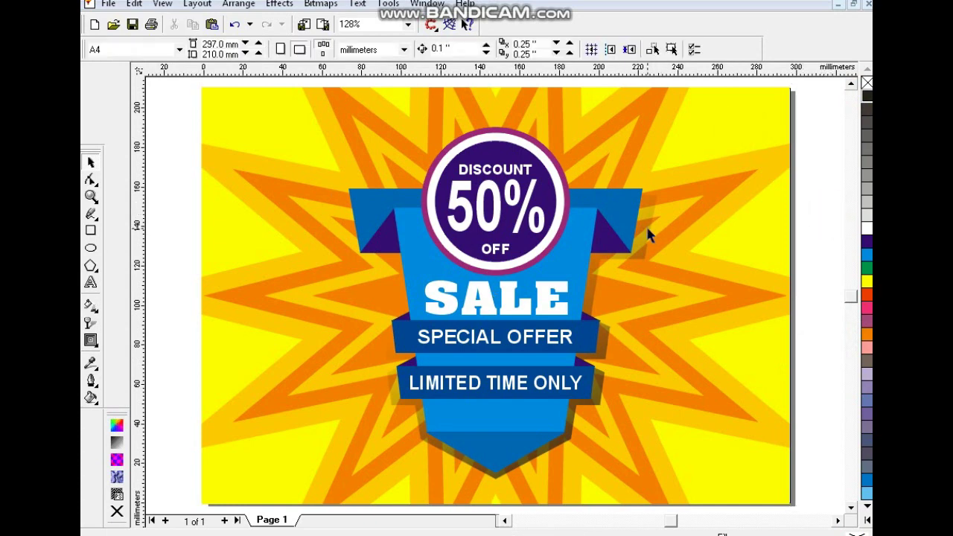
left_click(646, 229)
left_click(868, 230)
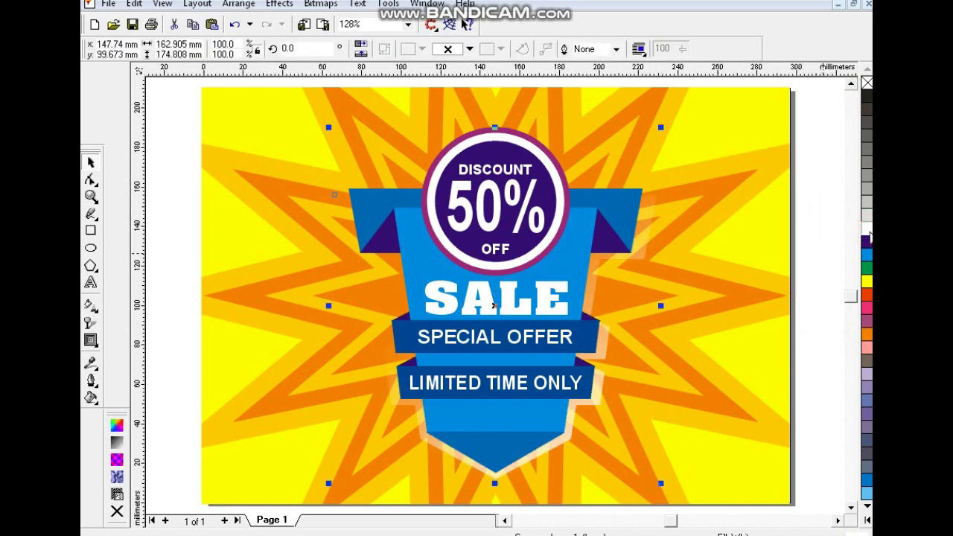
left_click(811, 260)
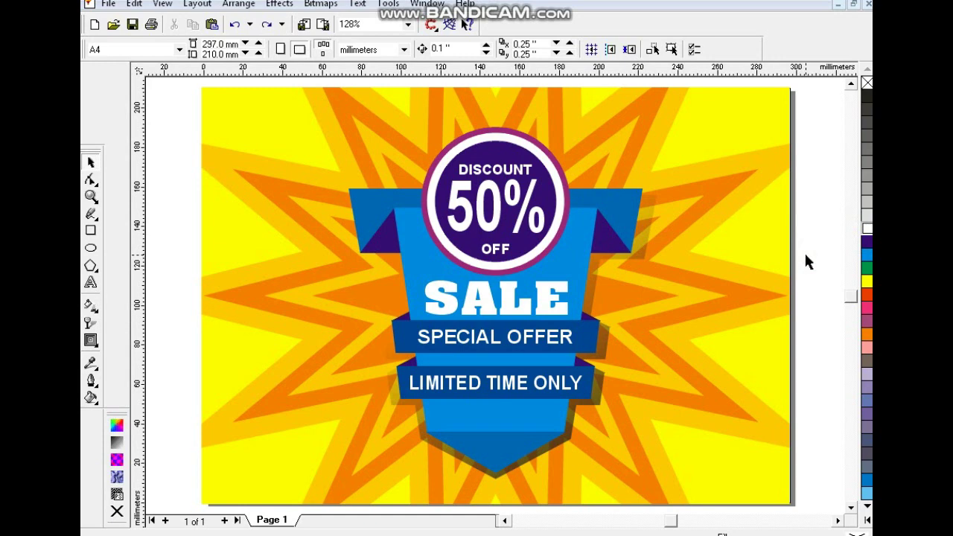
Preview the finished sale graphic in full screen.
key("F9")
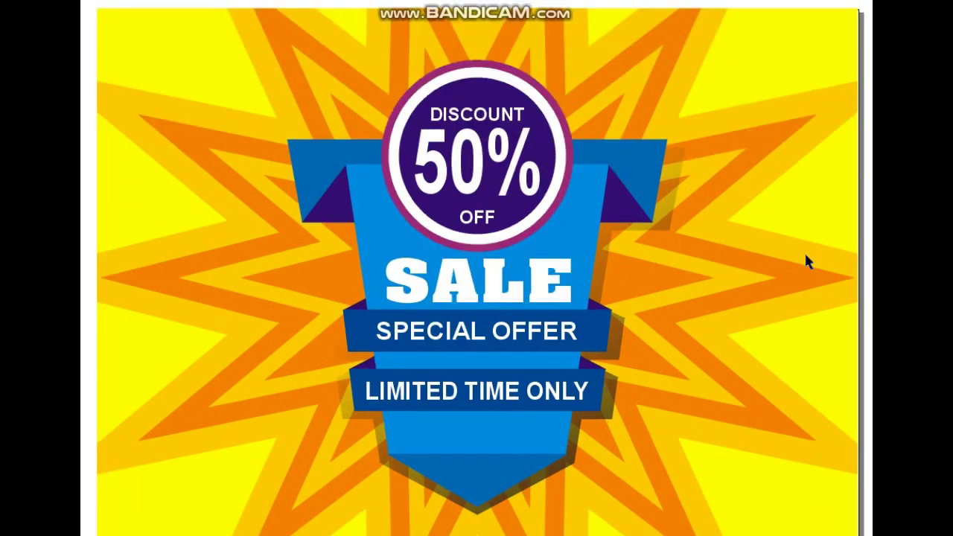